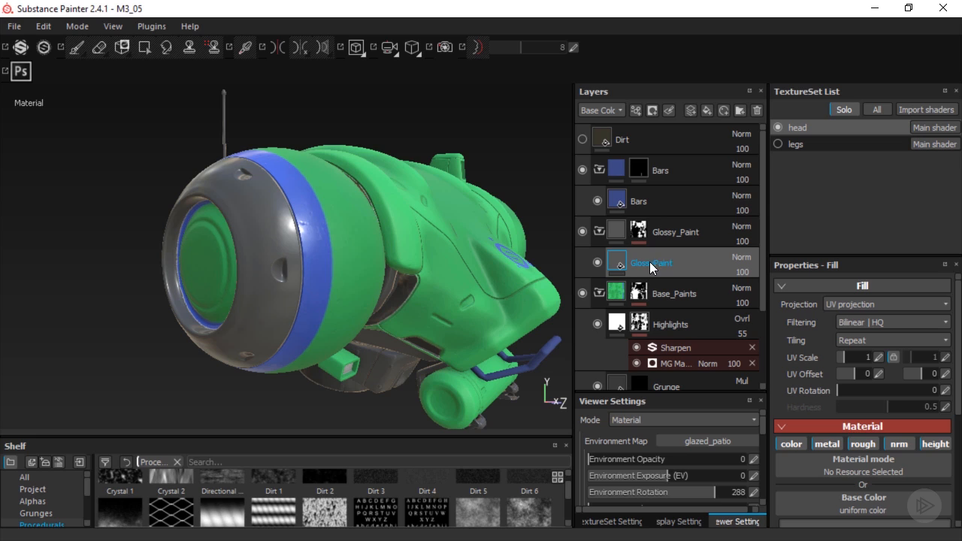
Add a fill layer above GlossyPaint inside the Glossy_Paint folder and name it Pattern
click(708, 109)
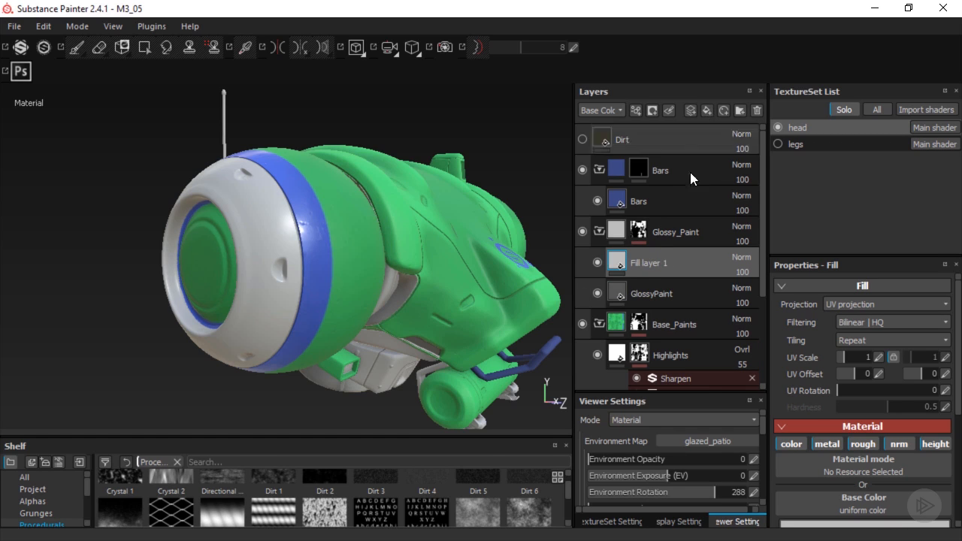
double_click(647, 267)
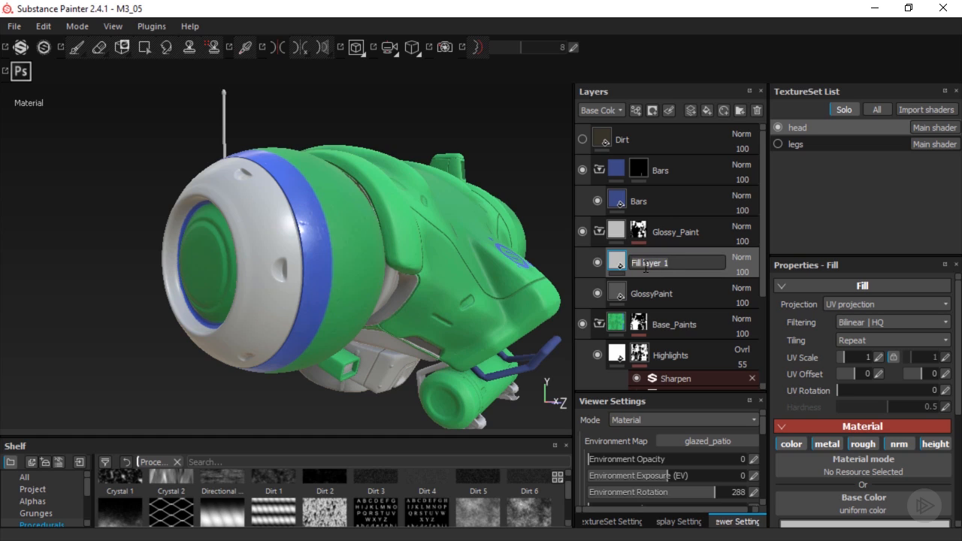
text(Patiern)
key(Return)
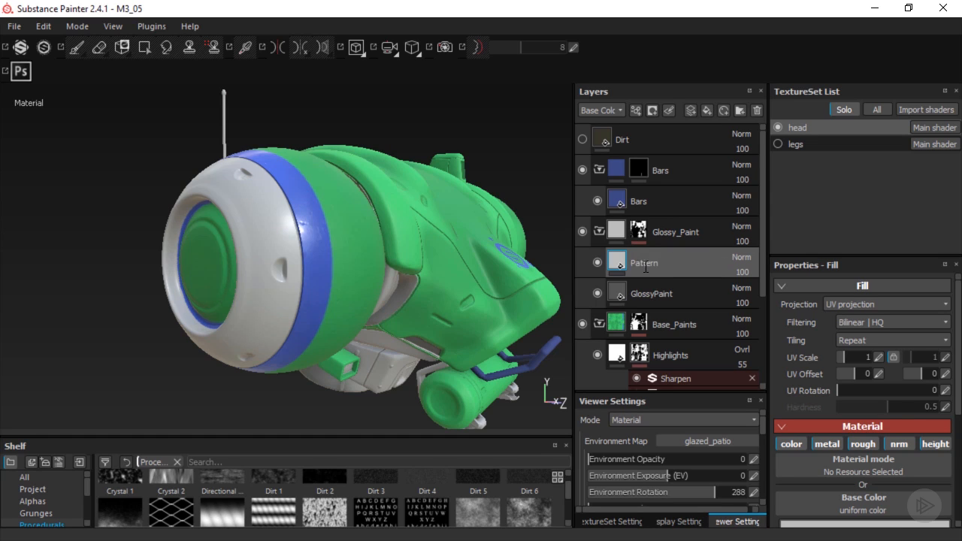
Disable the color, metal, rough and nrm channels of the Pattern fill layer, keeping only height
click(791, 444)
click(825, 443)
click(851, 442)
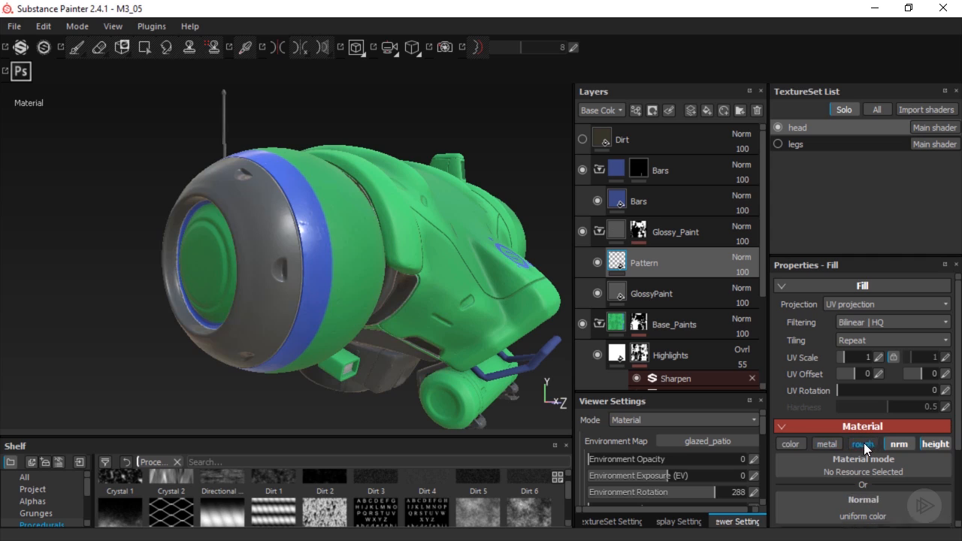
click(901, 444)
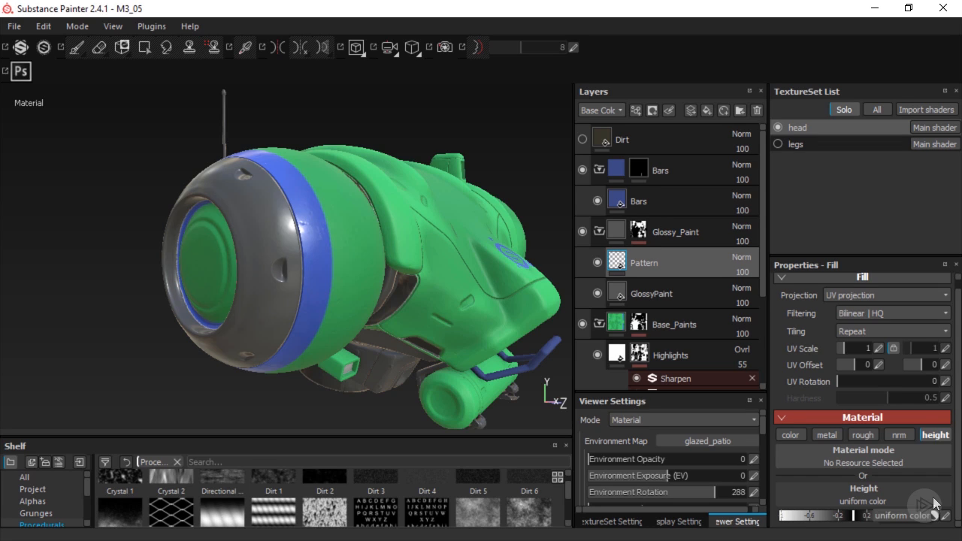
Assign the Polygon Hexagon Tiles procedural to the Pattern layer's height channel
click(932, 502)
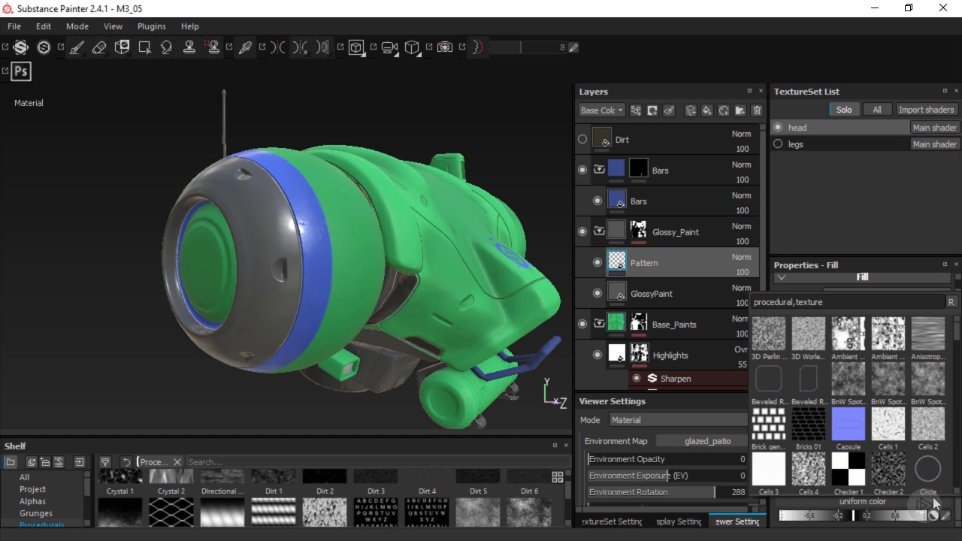
click(527, 435)
drag(527, 435, 533, 338)
drag(569, 418, 567, 495)
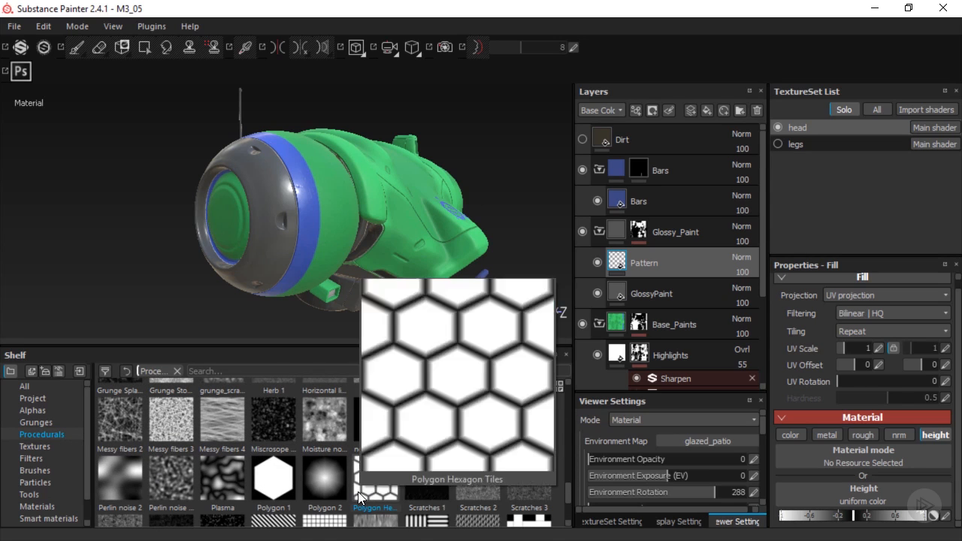
drag(358, 492, 848, 492)
Set the Pattern fill's UV scale to about 104.07 while viewing the height channel, and check it in material view under rotated lighting
key(c)
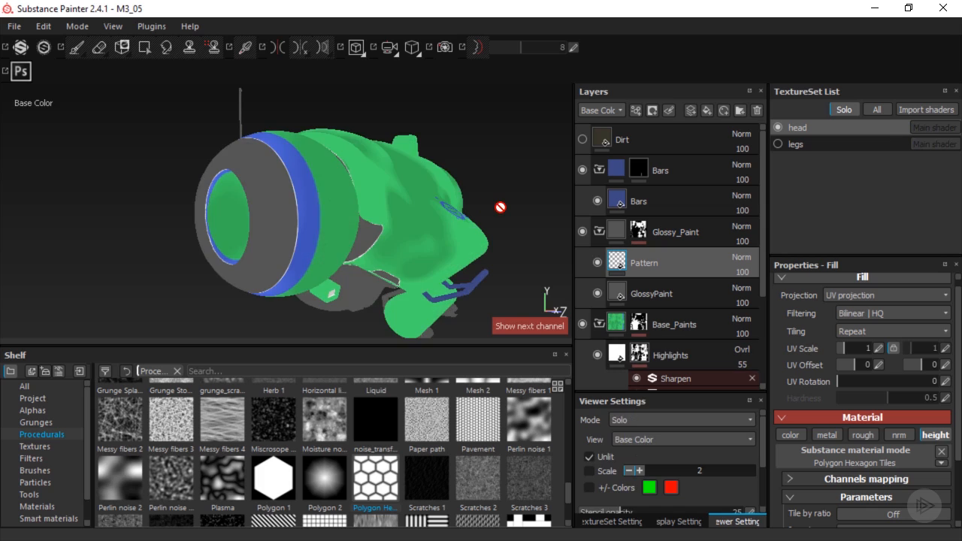
key(c)
key(c)
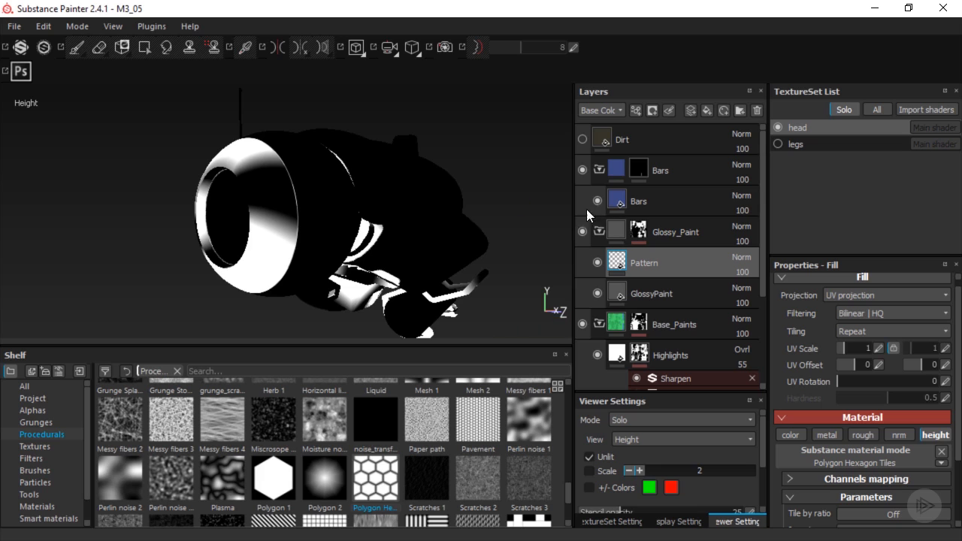
drag(845, 351, 869, 348)
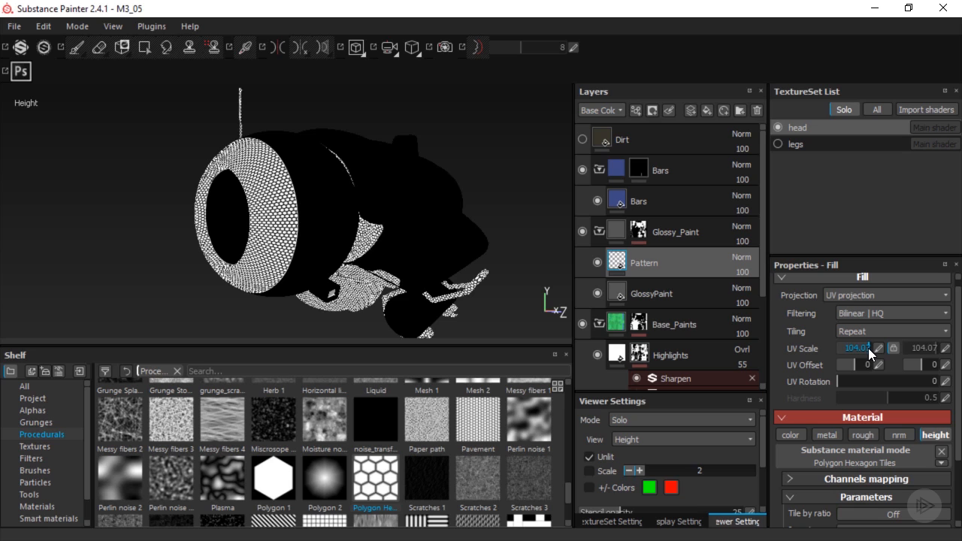
key(m)
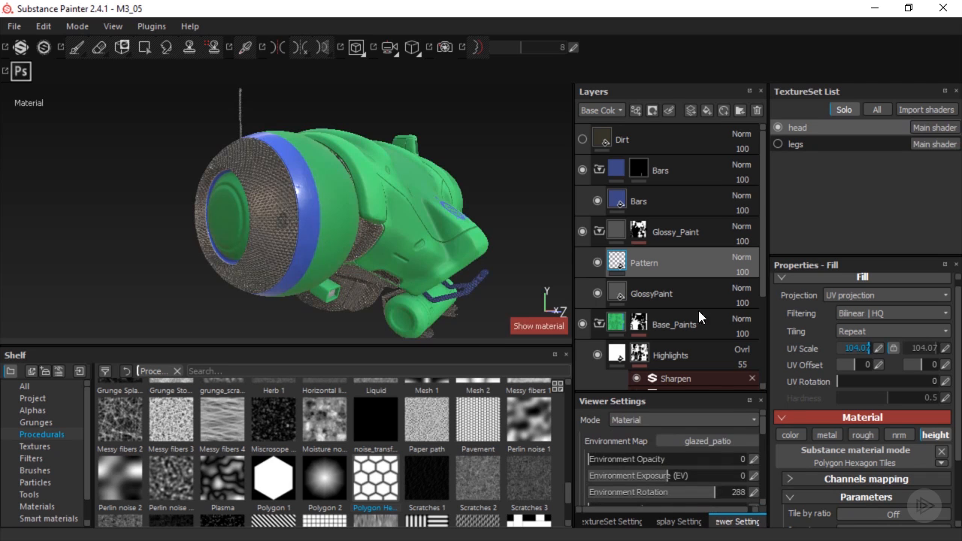
shift+right_drag(442, 215, 374, 217)
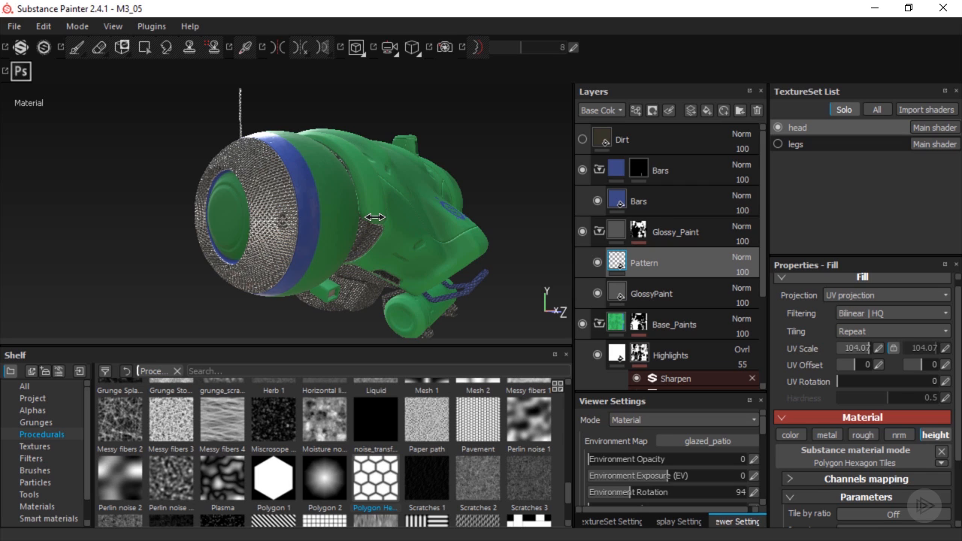
Show the height channel in the layer stack and set the Pattern layer's height opacity to 5
click(606, 110)
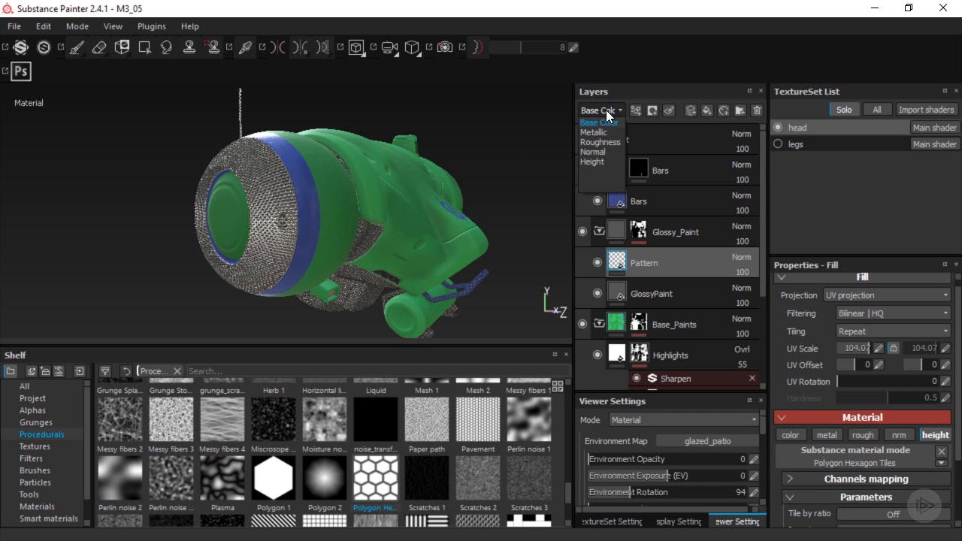
click(601, 162)
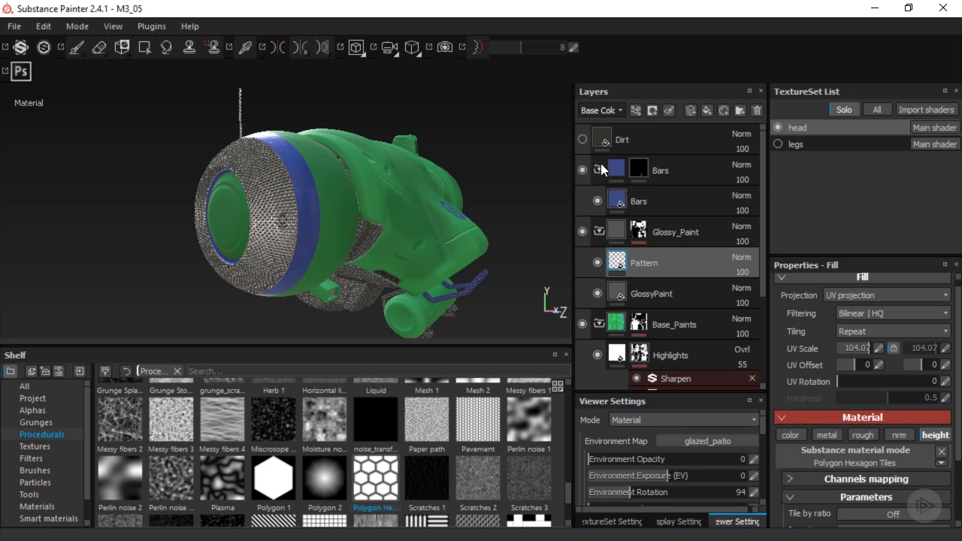
click(749, 274)
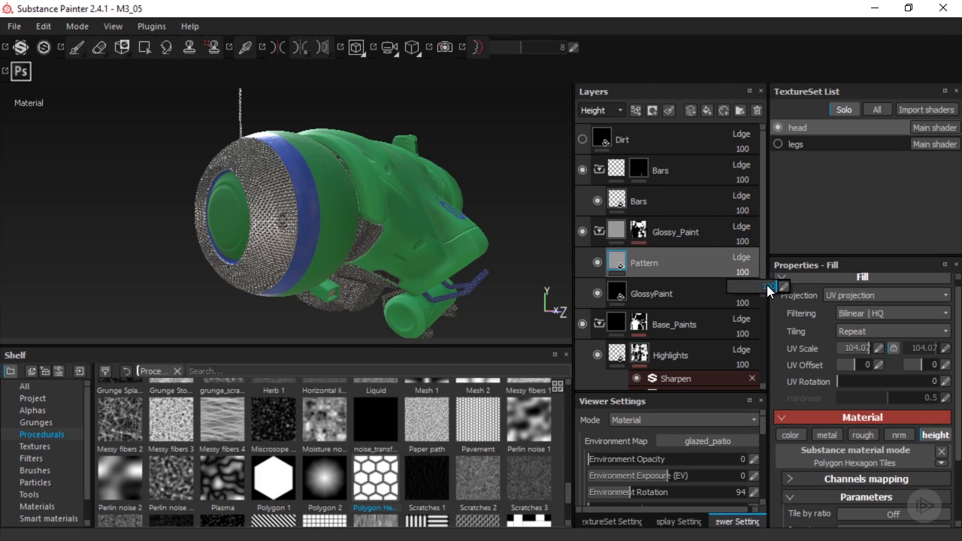
drag(769, 292, 730, 292)
shift+right_drag(334, 167, 264, 189)
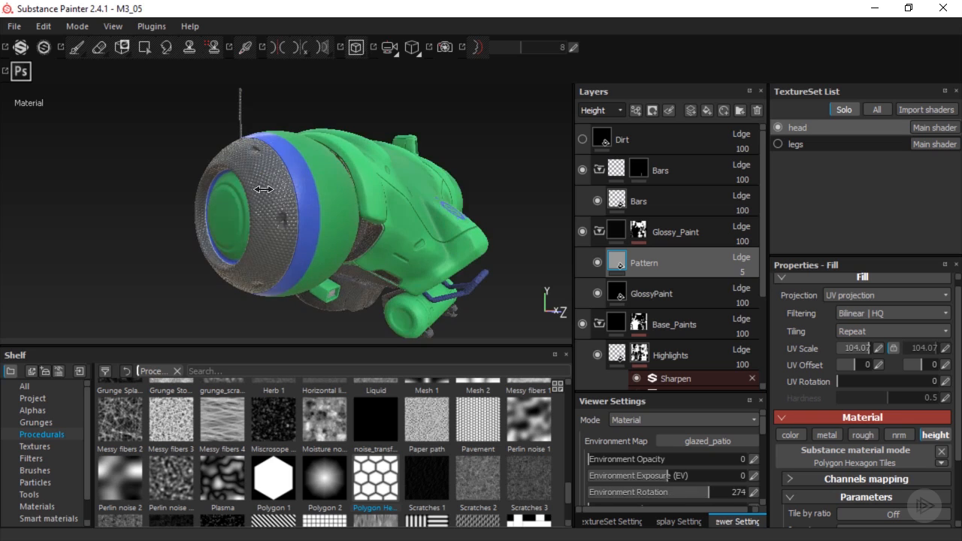
Add a black mask to the Pattern layer and turn on symmetry for mask painting
drag(339, 350, 347, 442)
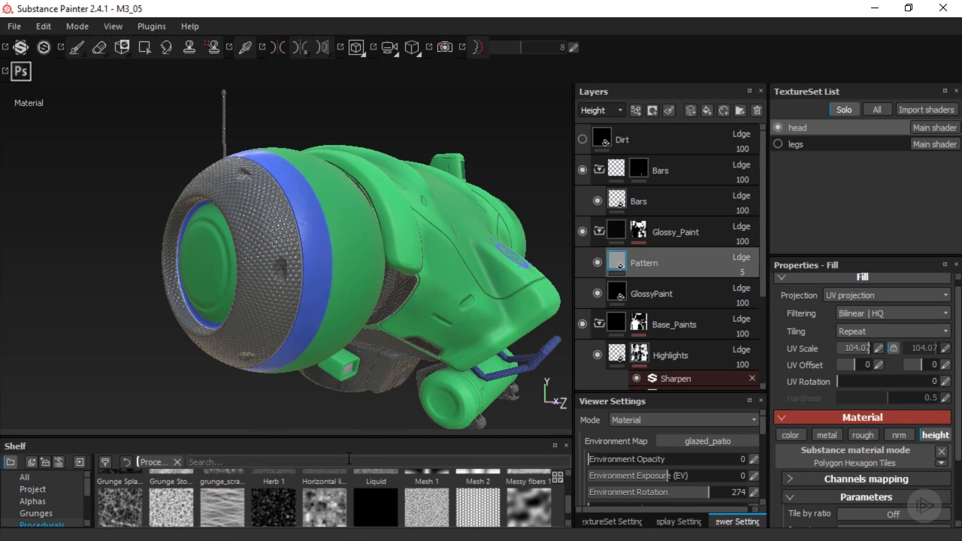
click(654, 111)
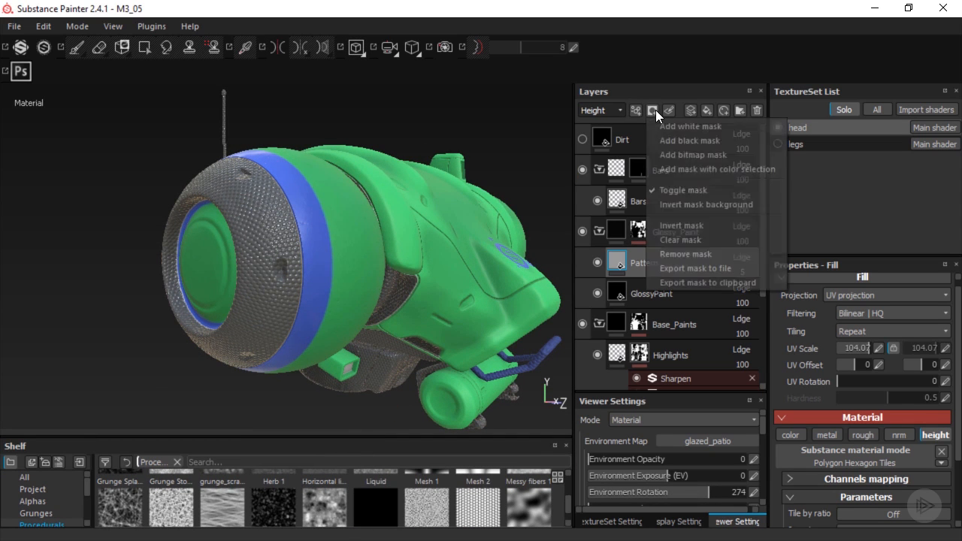
click(667, 140)
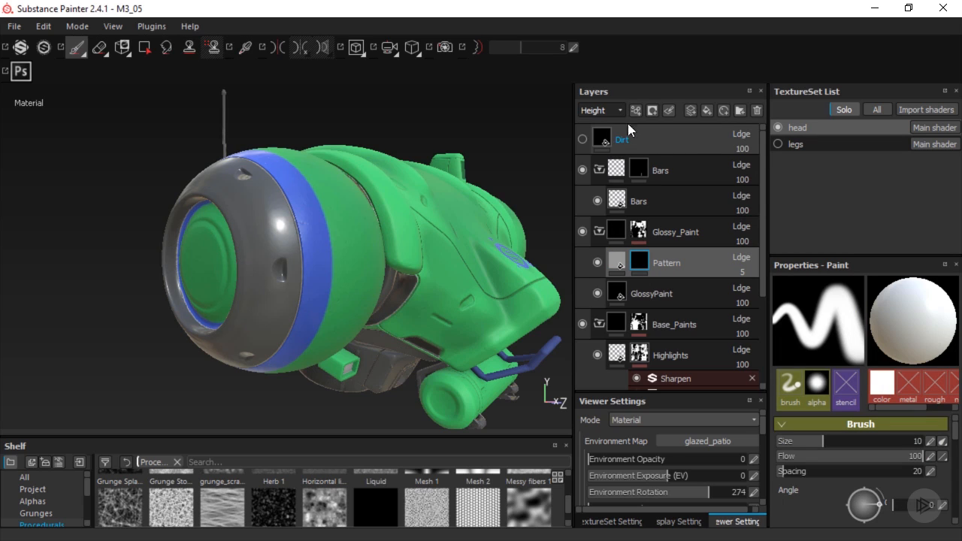
click(268, 49)
Paint white on the Pattern mask over the dark front section of the head ball, enlarging the brush to about 15.68
alt+drag(255, 225, 248, 211)
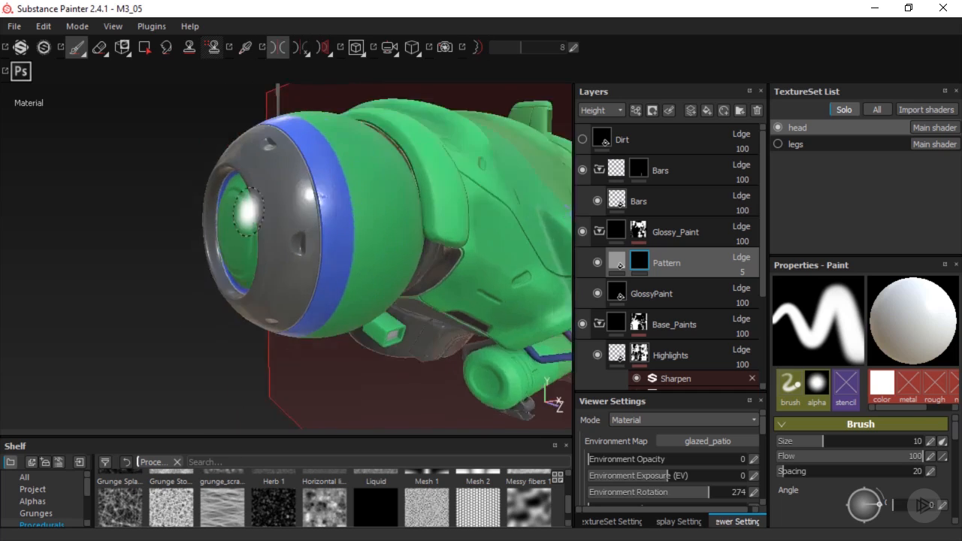
mouse_move(247, 211)
alt+right_down()
mouse_move(281, 198)
mouse_move(269, 150)
alt+right_up()
ctrl+right_drag(303, 213, 319, 211)
mouse_move(288, 142)
mouse_down()
mouse_move(295, 170)
mouse_move(457, 294)
mouse_move(511, 282)
mouse_up()
alt+drag(329, 185, 351, 188)
mouse_move(323, 340)
mouse_down()
mouse_move(359, 286)
mouse_move(215, 241)
mouse_move(82, 256)
mouse_up()
alt+drag(323, 252, 235, 225)
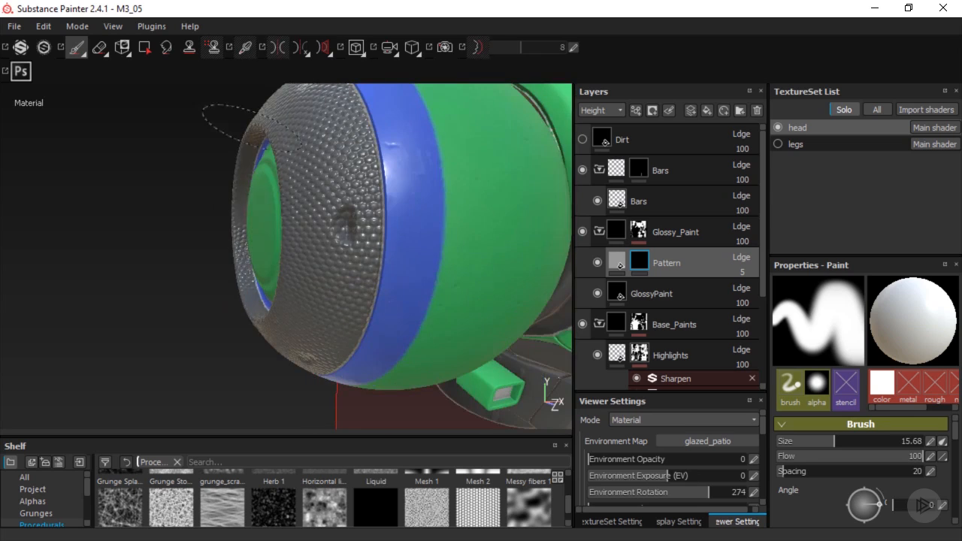
alt+drag(253, 339, 421, 324)
alt+drag(324, 282, 488, 244)
Fill the dark ribbed underside panel into the Pattern mask with Polygon Fill in UV chunk mode
scroll(417, 262, down, 5)
alt+drag(387, 260, 371, 202)
alt+drag(346, 239, 361, 233)
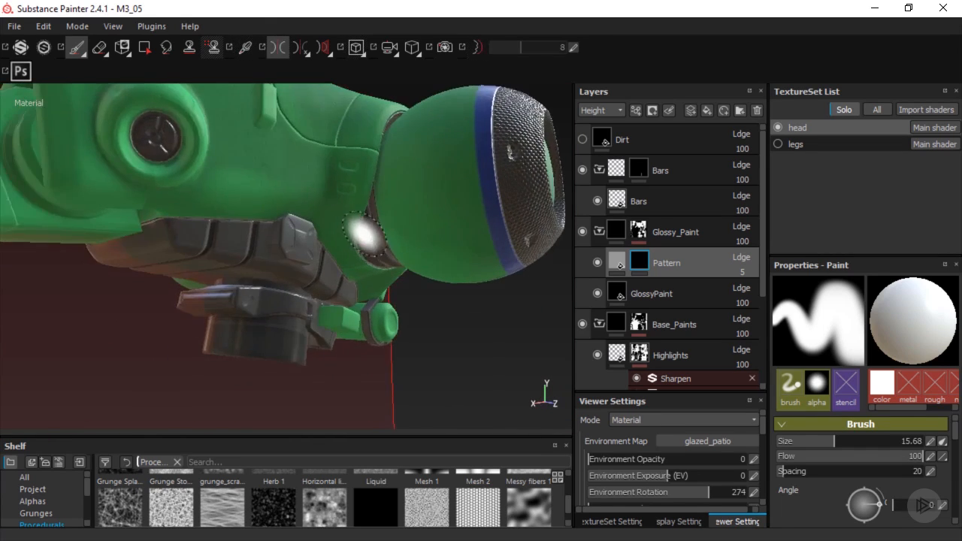
scroll(363, 232, up, 4)
mouse_move(382, 233)
shift+right_down()
mouse_move(344, 254)
mouse_move(260, 250)
shift+right_up()
mouse_move(323, 243)
alt+mouse_down()
mouse_move(406, 244)
mouse_move(408, 211)
alt+mouse_up()
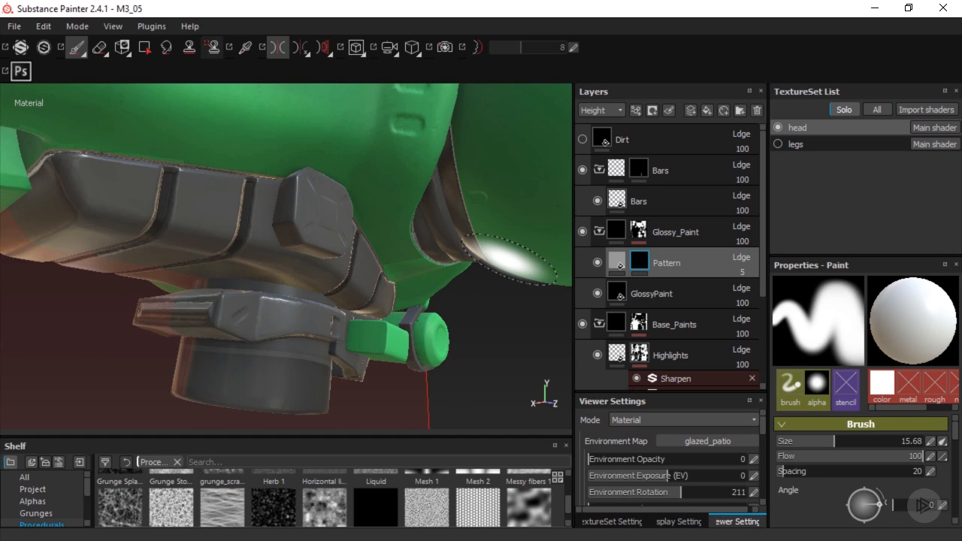
click(509, 260)
key(4)
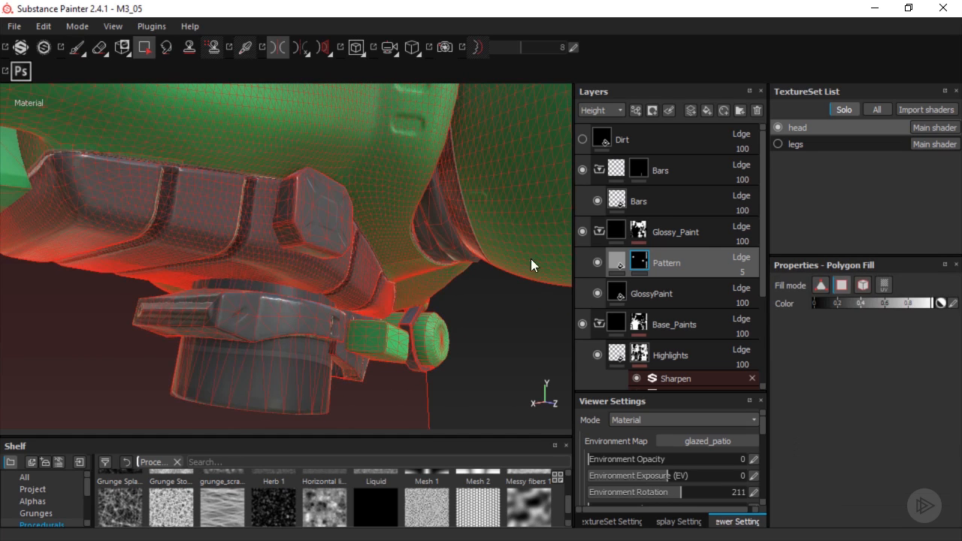
click(882, 285)
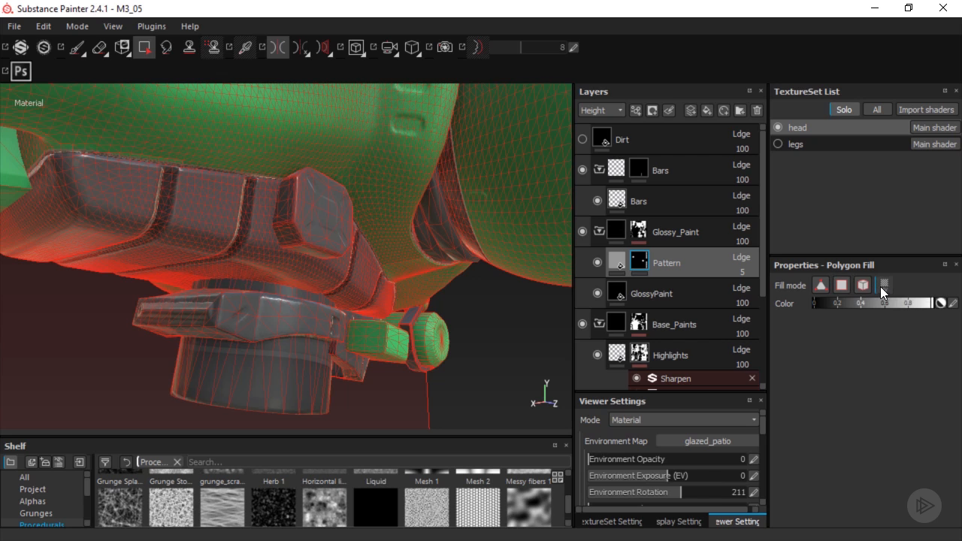
click(202, 225)
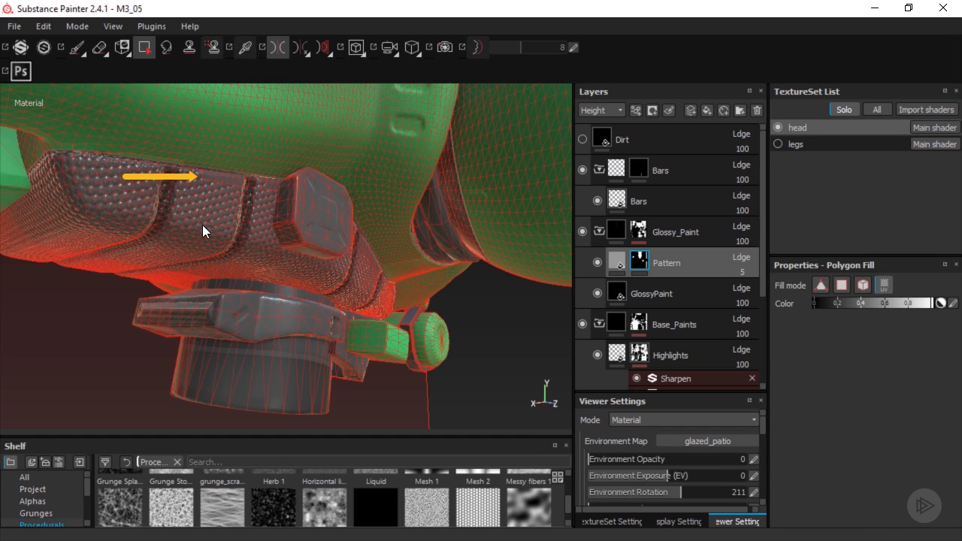
Fill the dark neck between the head ball and the body into the Pattern mask with Polygon Fill in mesh mode
key(1)
alt+drag(190, 208, 230, 203)
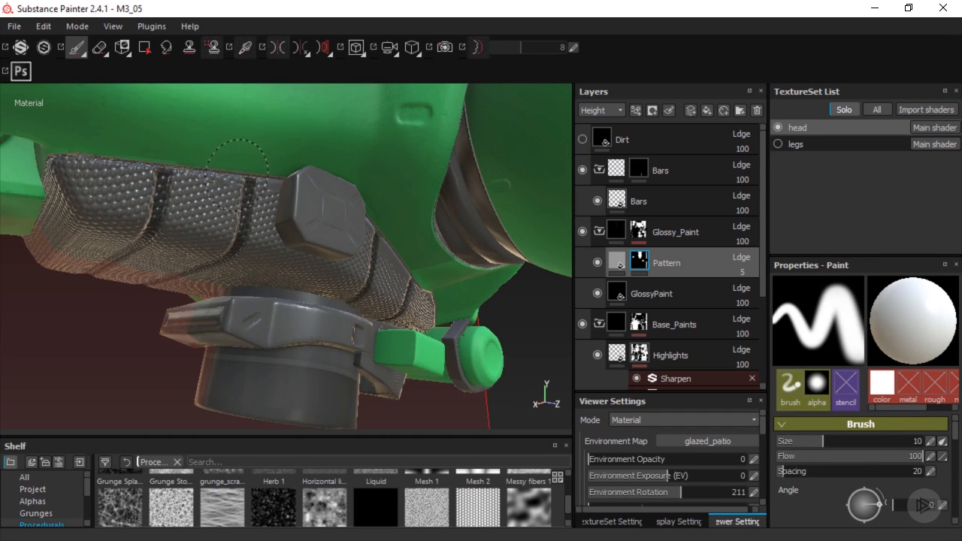
mouse_move(249, 150)
alt+mouse_down()
mouse_move(354, 200)
mouse_move(494, 303)
mouse_move(440, 263)
mouse_move(369, 286)
mouse_move(299, 287)
mouse_move(305, 277)
alt+mouse_up()
key(l)
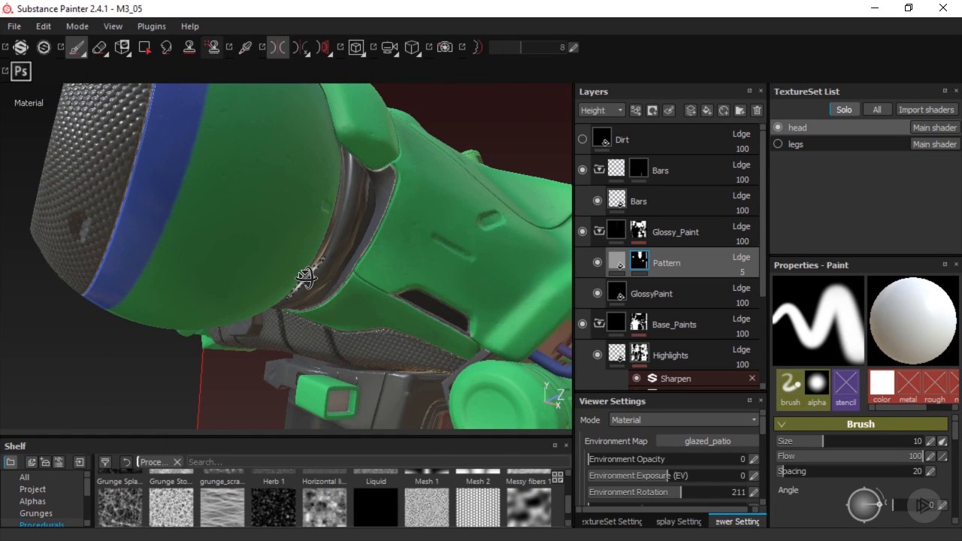
key(4)
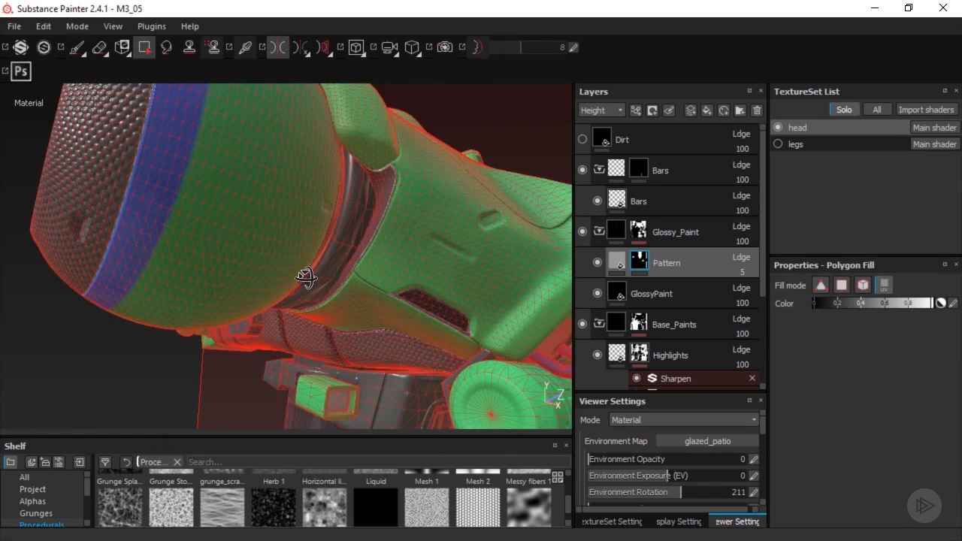
click(861, 288)
alt+drag(349, 217, 406, 248)
click(428, 253)
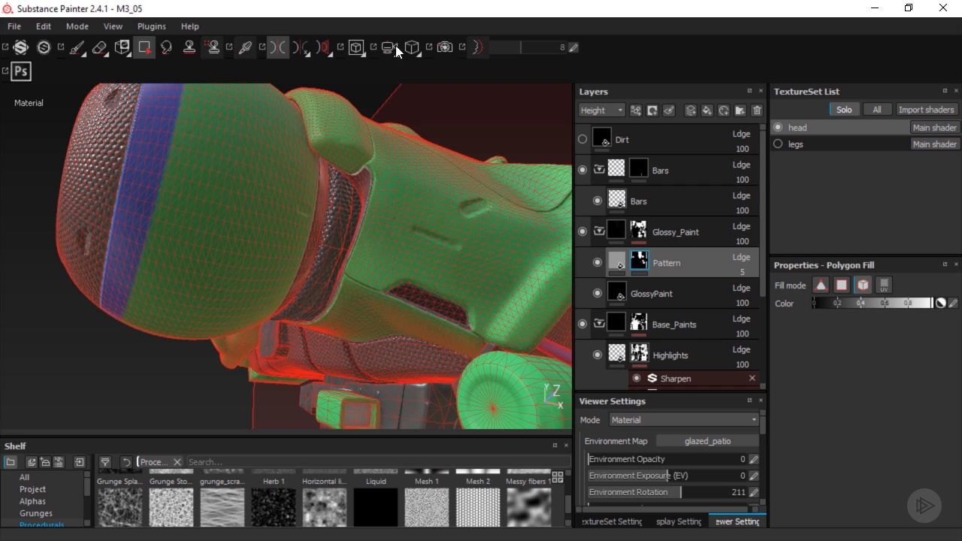
Switch to the 2D UV view and paint the Pattern mask white along the upper part of the dark strip at the layout's right edge
click(359, 43)
click(367, 99)
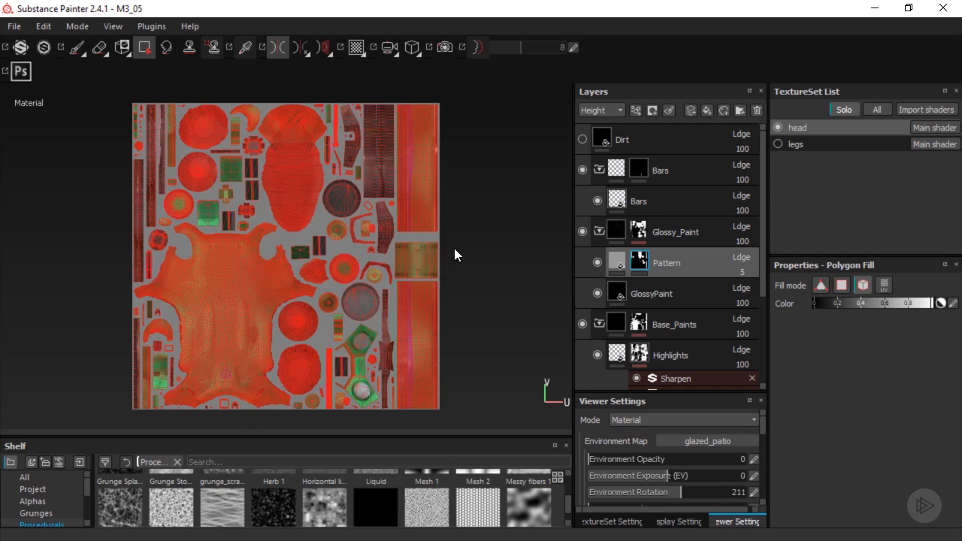
middle_drag(454, 254, 451, 220)
key(1)
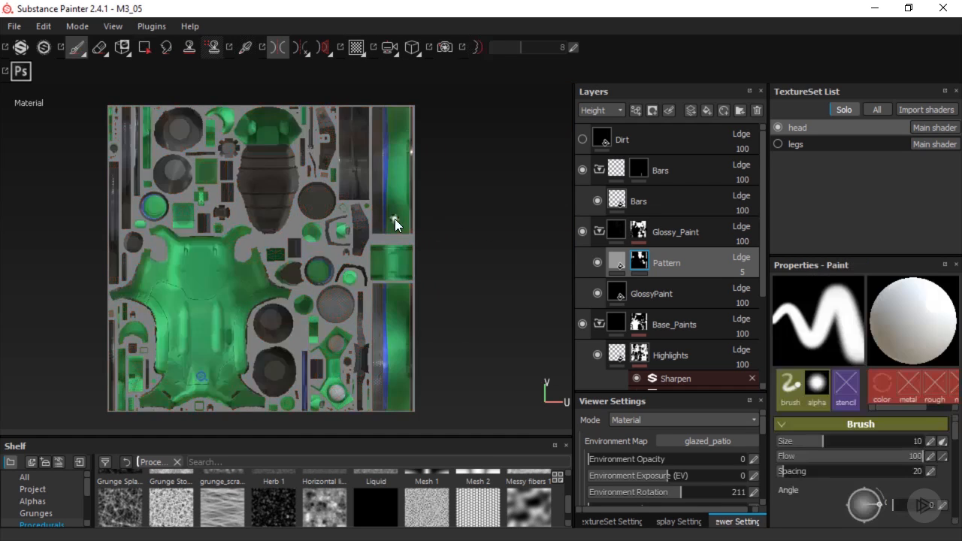
scroll(396, 203, up, 5)
alt+middle_drag(396, 204, 393, 267)
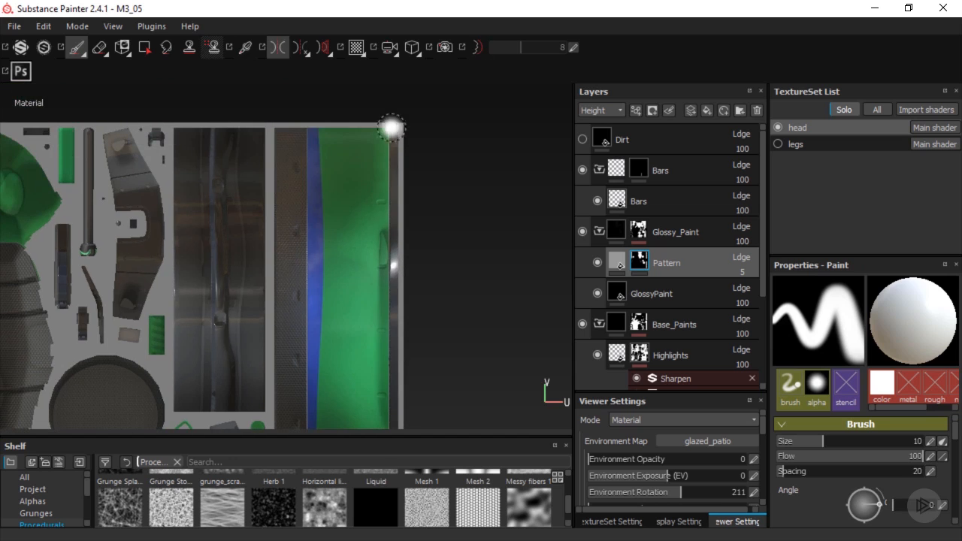
drag(394, 130, 394, 272)
alt+middle_drag(394, 276, 384, 161)
drag(383, 162, 380, 259)
alt+middle_drag(380, 260, 377, 126)
mouse_move(378, 131)
mouse_down()
mouse_move(385, 223)
mouse_move(375, 253)
mouse_up()
alt+middle_drag(375, 150, 365, 421)
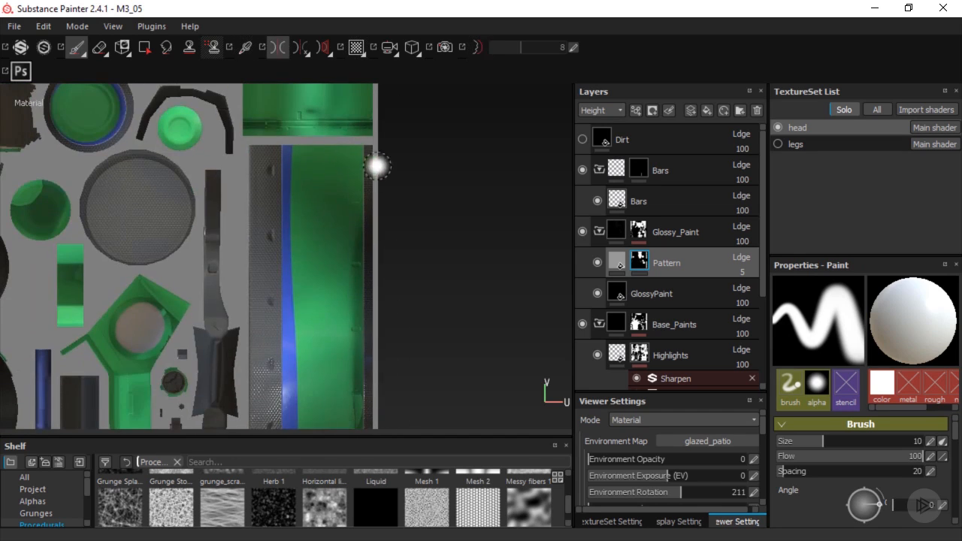
Continue painting the Pattern mask white down the lower part of the dark strip at the UV layout's right edge
shift+right_drag(378, 163, 367, 258)
alt+middle_drag(367, 258, 368, 160)
drag(370, 253, 368, 306)
alt+middle_drag(364, 269, 362, 136)
drag(364, 172, 359, 167)
shift+right_drag(354, 168, 316, 160)
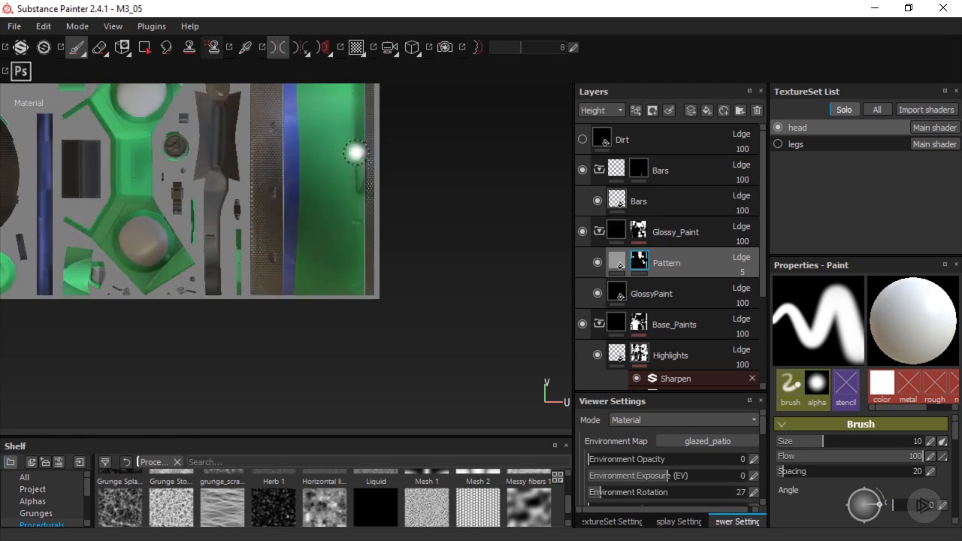
alt+middle_drag(357, 153, 366, 410)
alt+middle_drag(350, 94, 341, 316)
shift+right_drag(365, 242, 341, 239)
alt+middle_drag(341, 238, 358, 283)
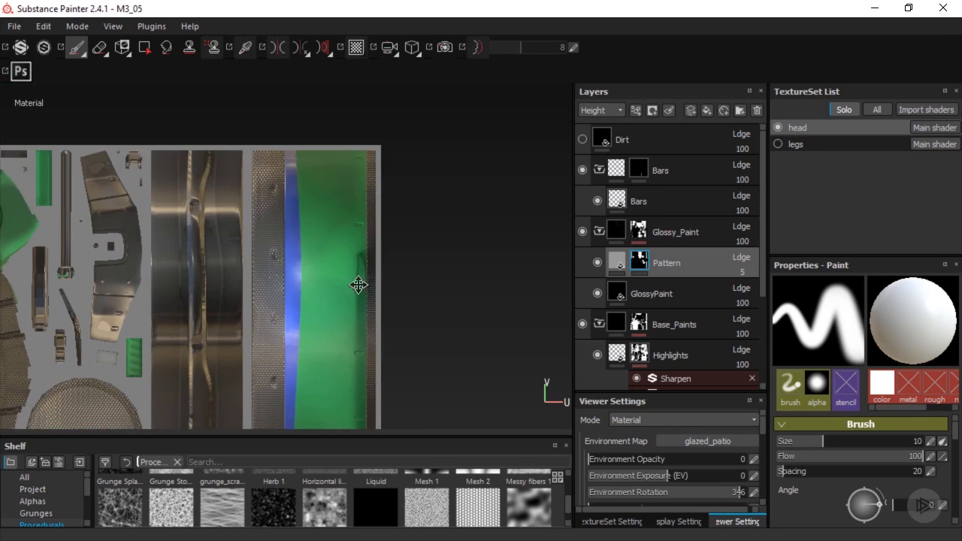
Return to the 3D-only view of the head and turn off symmetry
click(357, 47)
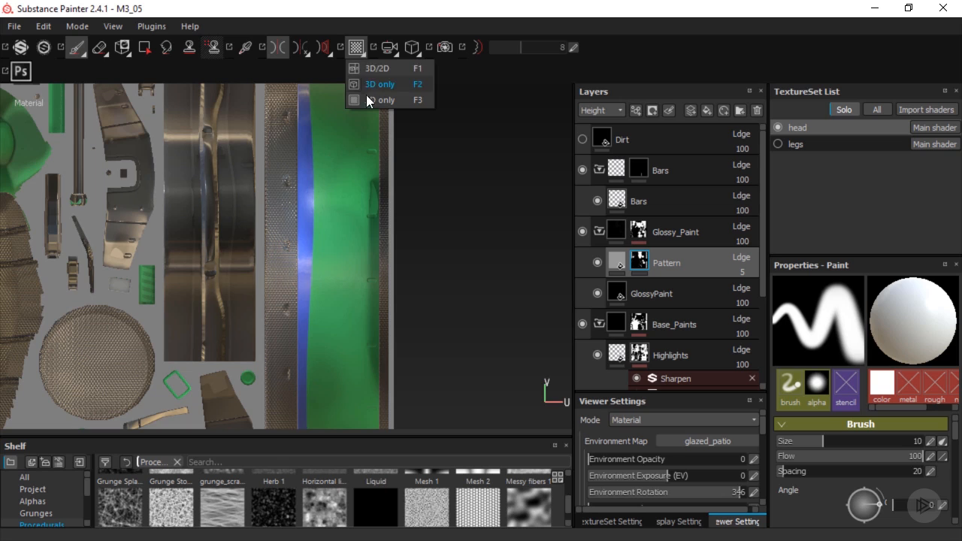
click(372, 84)
mouse_move(396, 238)
alt+mouse_down()
mouse_move(432, 217)
mouse_move(378, 249)
mouse_move(405, 237)
alt+mouse_up()
scroll(403, 227, down, 5)
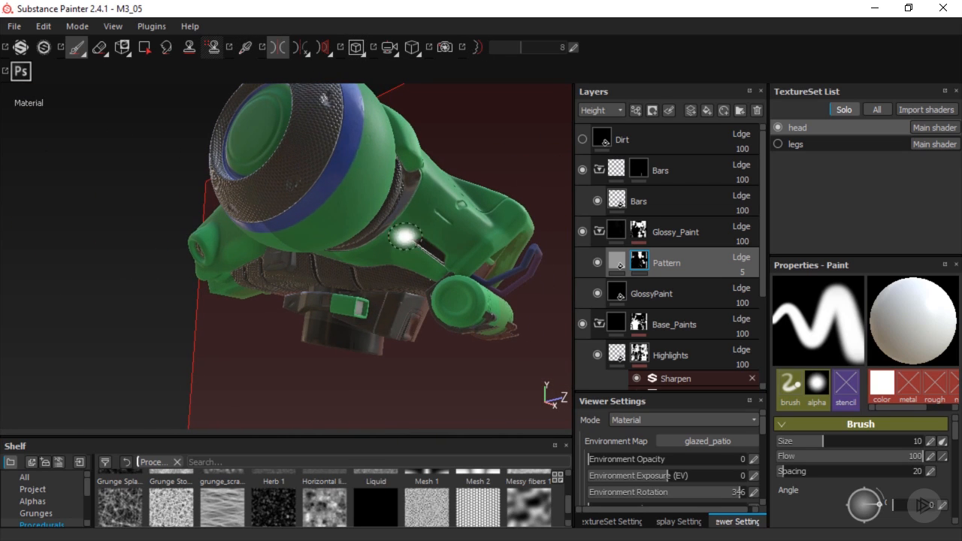
click(273, 47)
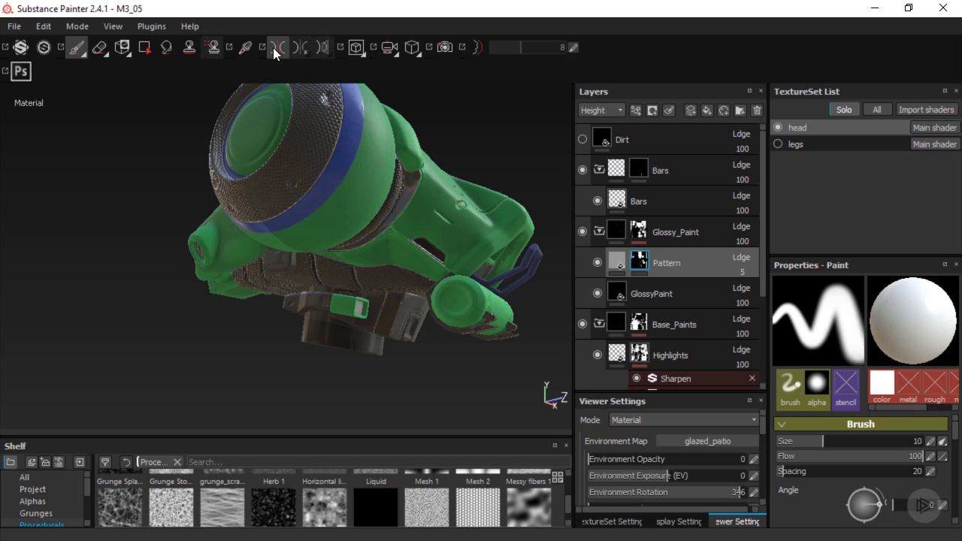
Isolate the Glossy_Paint folder's mask, set the brush grayscale to black, and try to paint out the small block under the head
alt+drag(342, 266, 378, 250)
scroll(362, 258, up, 3)
shift+right_drag(398, 225, 341, 221)
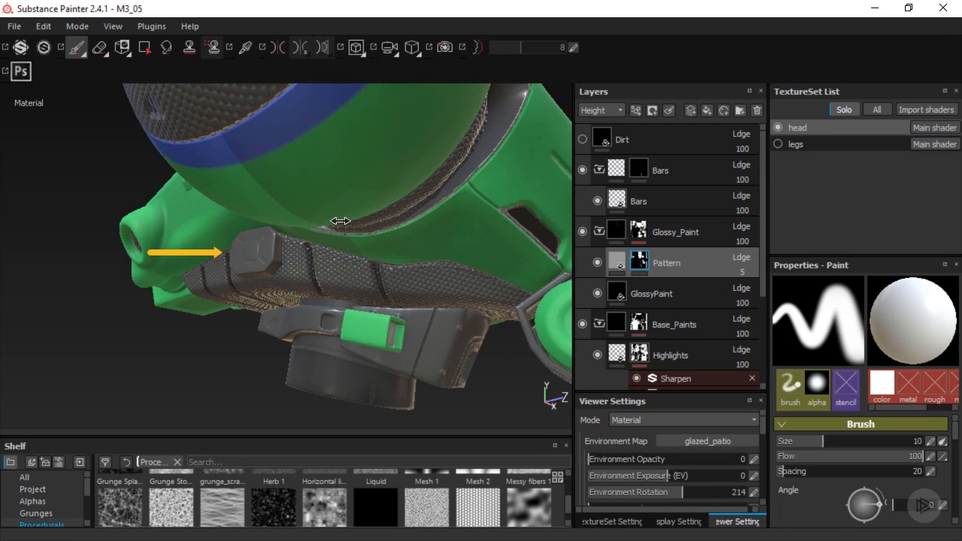
click(645, 235)
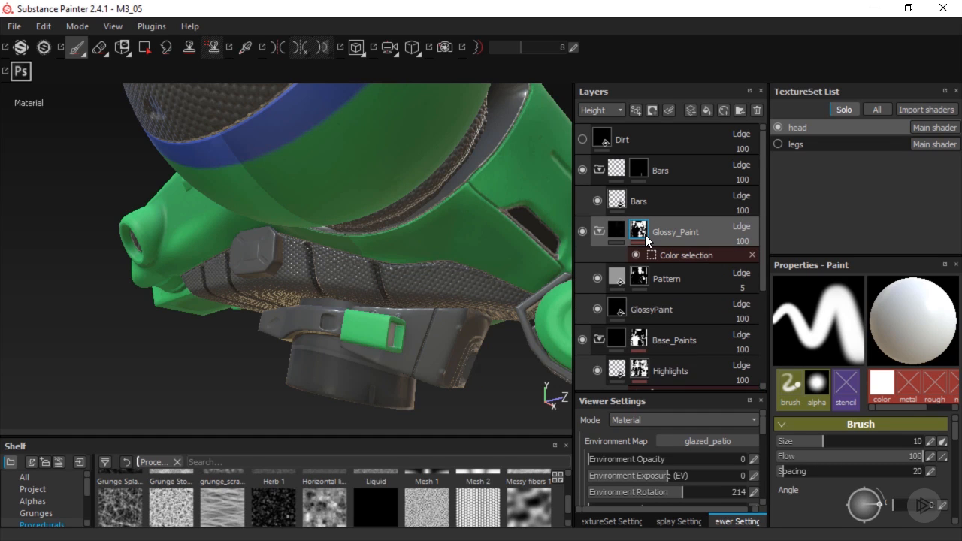
alt+click(645, 235)
scroll(957, 441, down, 5)
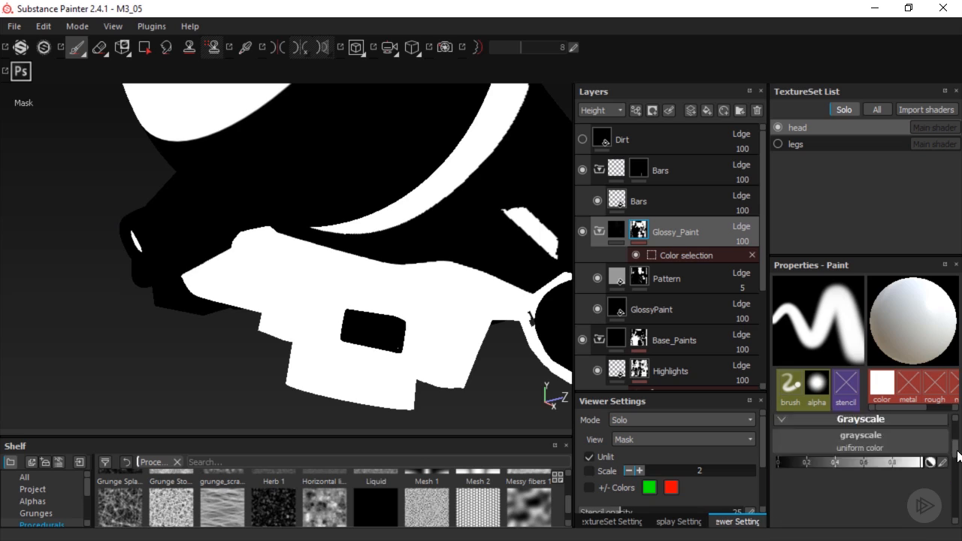
drag(882, 449, 779, 449)
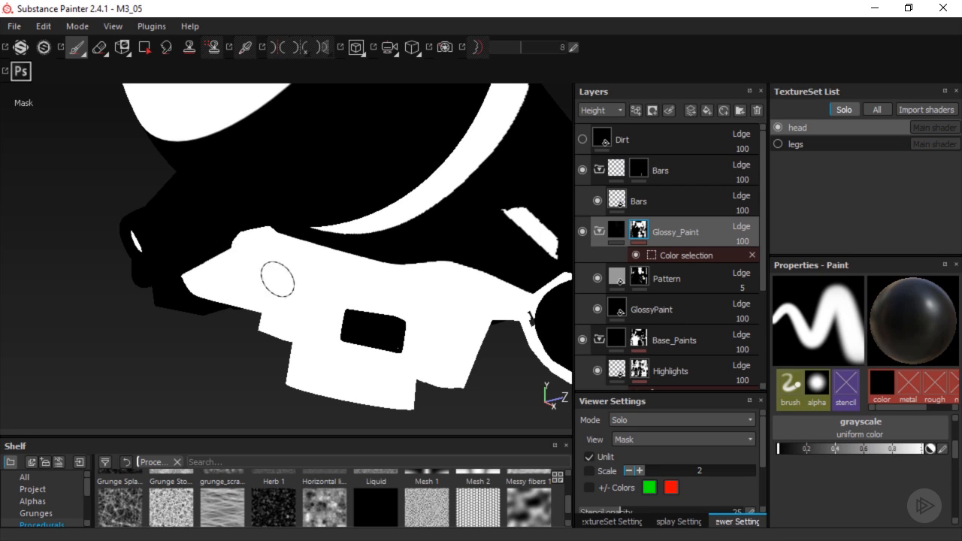
click(271, 263)
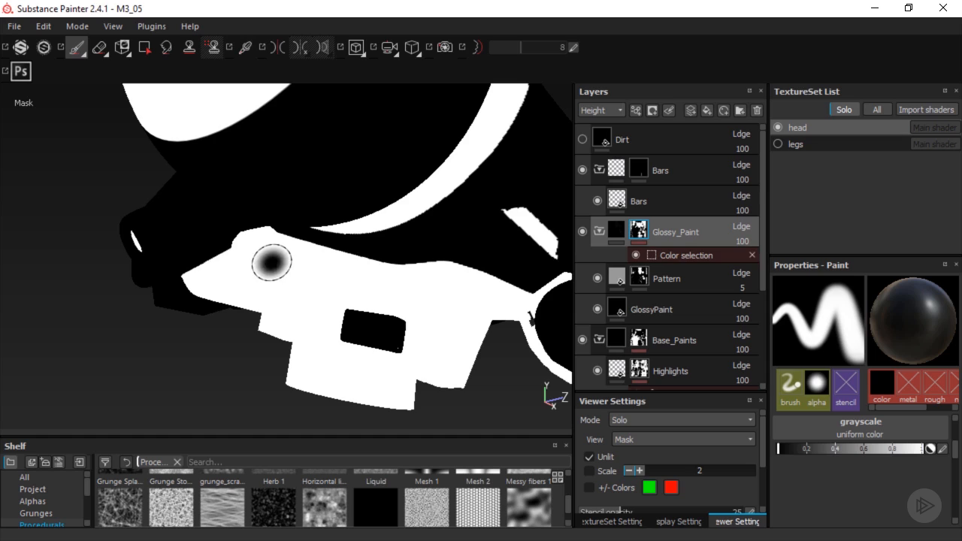
Add a Paint effect above the Color selection in the Glossy_Paint mask
click(712, 259)
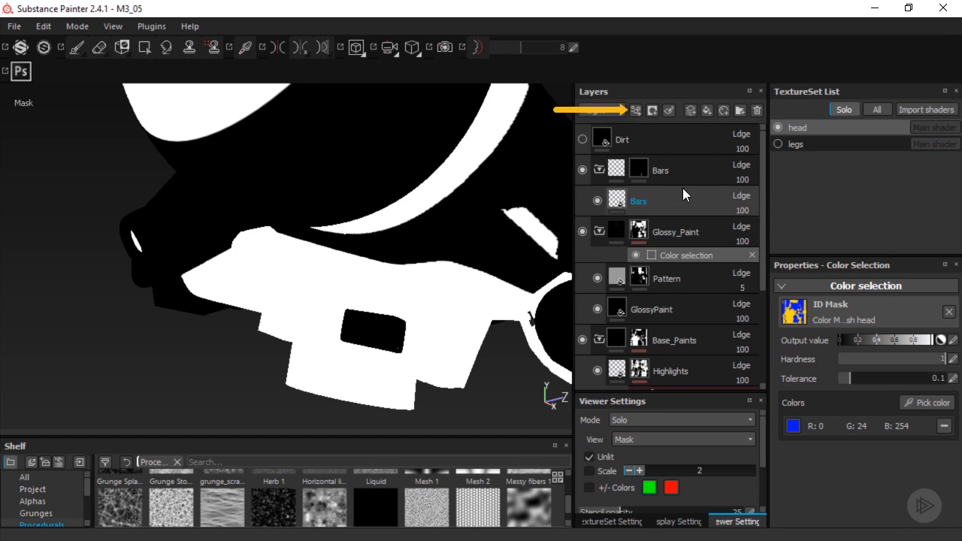
click(636, 112)
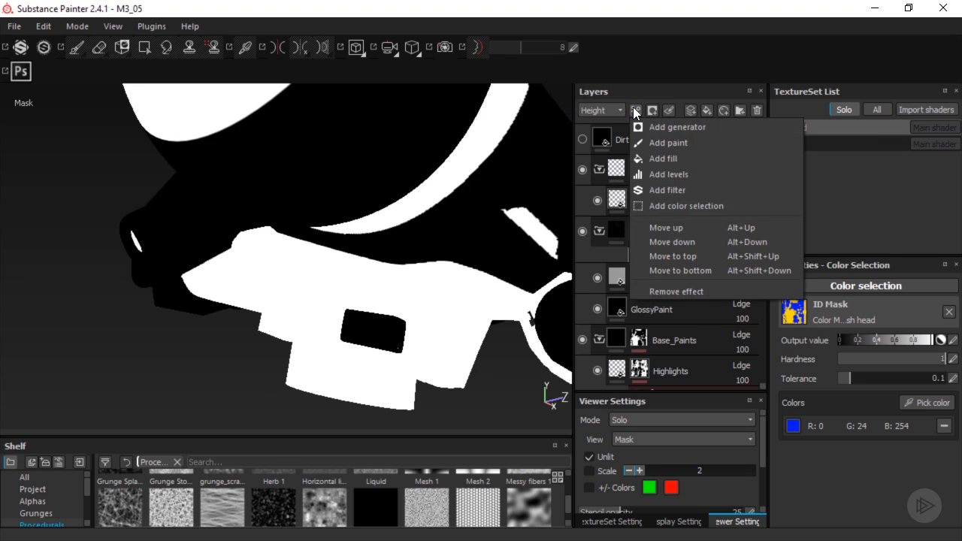
click(665, 145)
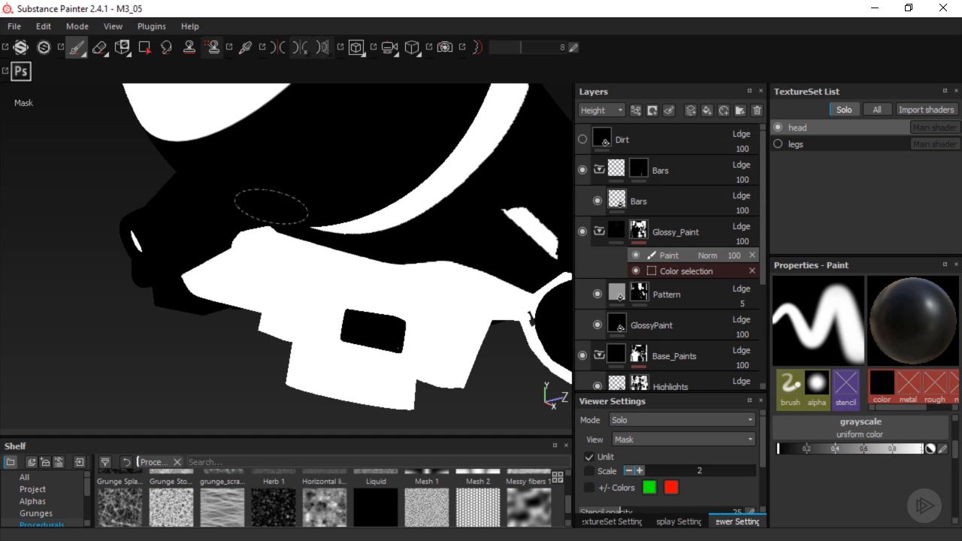
Test black and white brush strokes on the small block and housing in the Glossy_Paint mask, and undo them
mouse_move(226, 272)
mouse_down()
mouse_move(253, 242)
mouse_move(260, 266)
mouse_move(242, 264)
mouse_move(331, 271)
mouse_move(363, 237)
mouse_up()
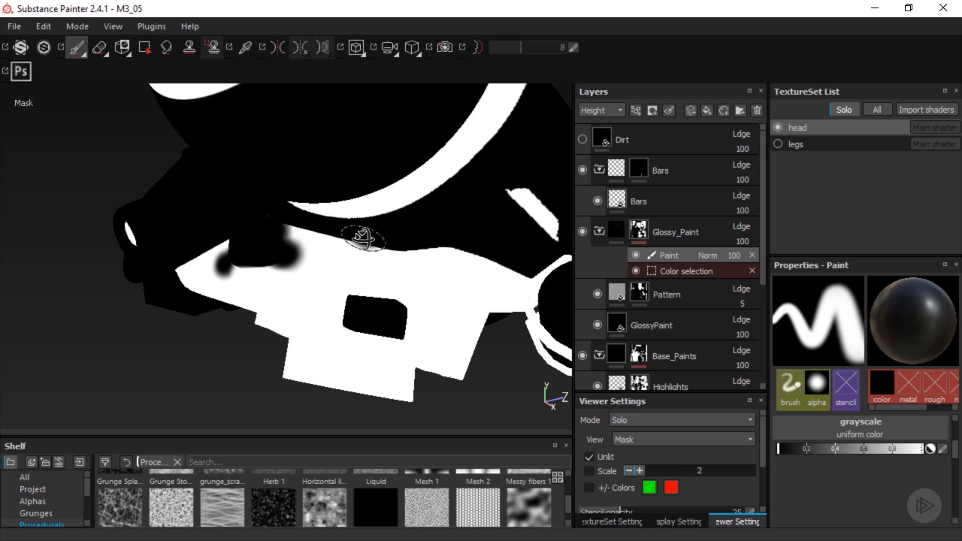
drag(802, 450, 924, 456)
mouse_move(225, 270)
mouse_down()
mouse_move(254, 263)
mouse_move(184, 276)
mouse_move(293, 243)
mouse_move(225, 245)
mouse_move(249, 256)
mouse_move(248, 267)
mouse_up()
drag(331, 307, 340, 323)
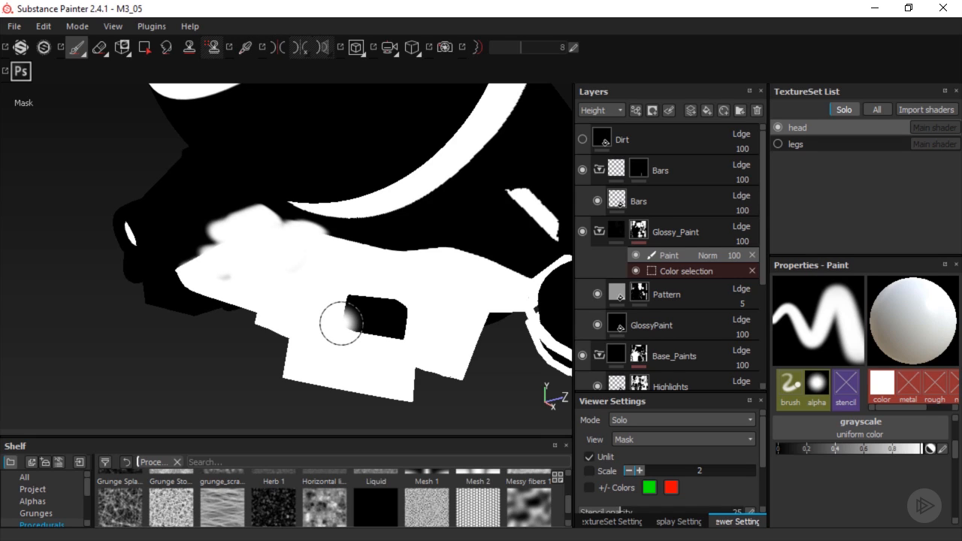
key(ctrl+z)
key(ctrl+z)
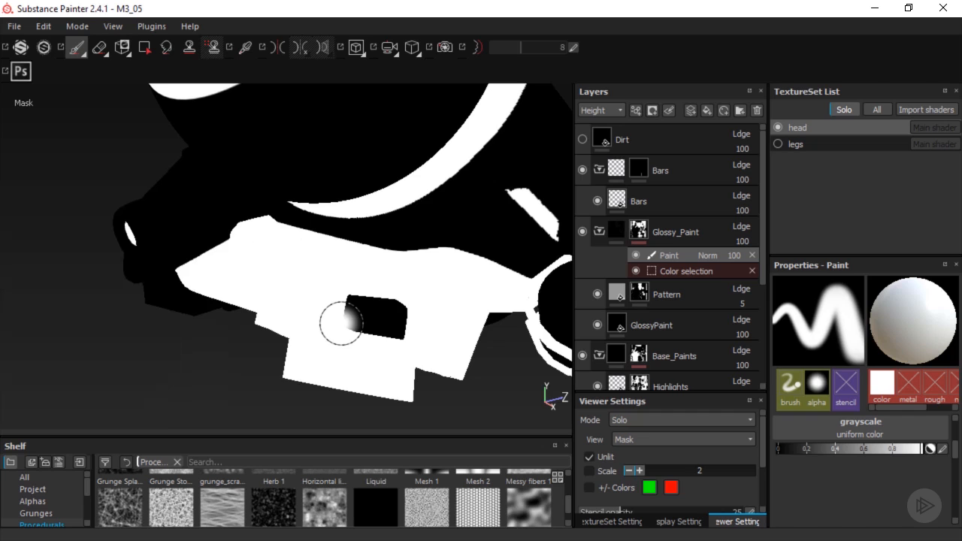
Fill the small block and the boxy housing with its recess black in the Glossy_Paint mask using mesh-mode Polygon Fill, and return to the material view
key(4)
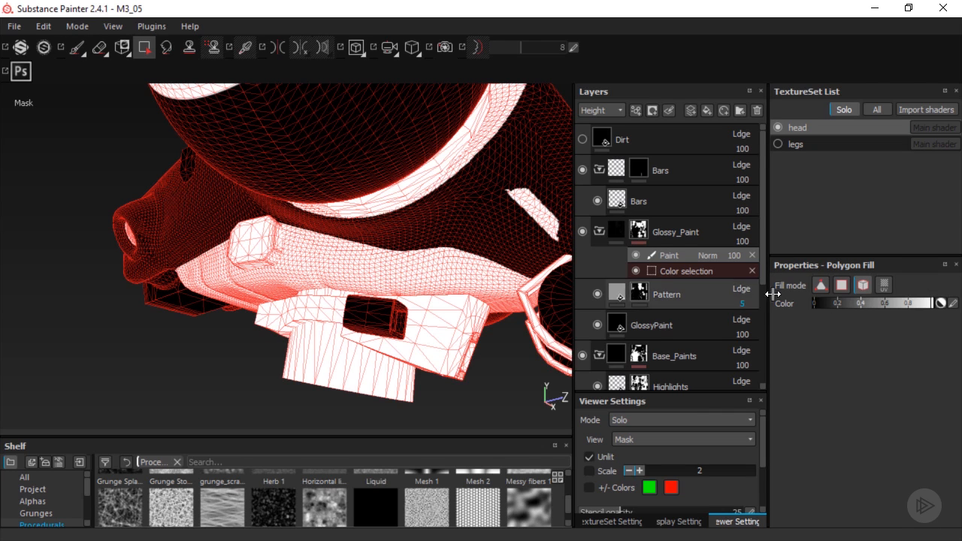
click(862, 285)
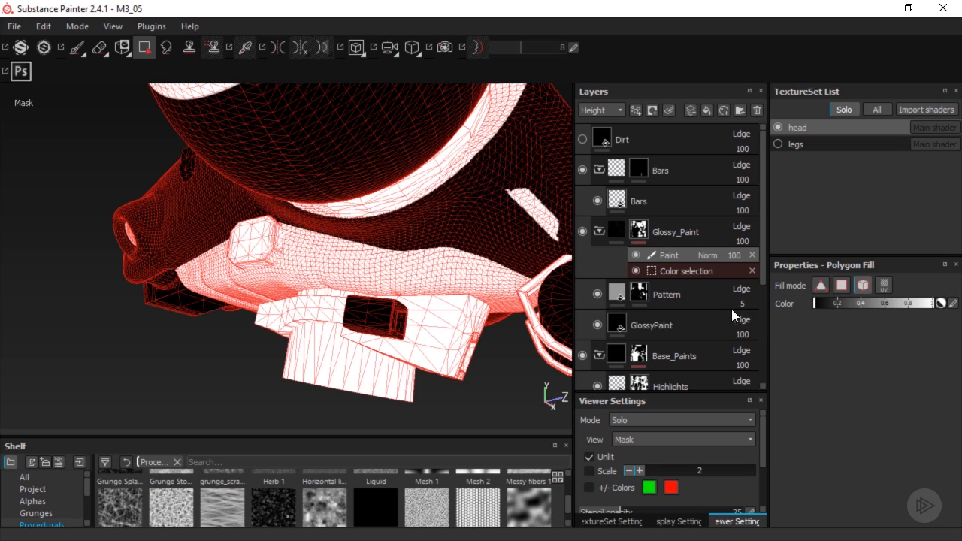
click(255, 255)
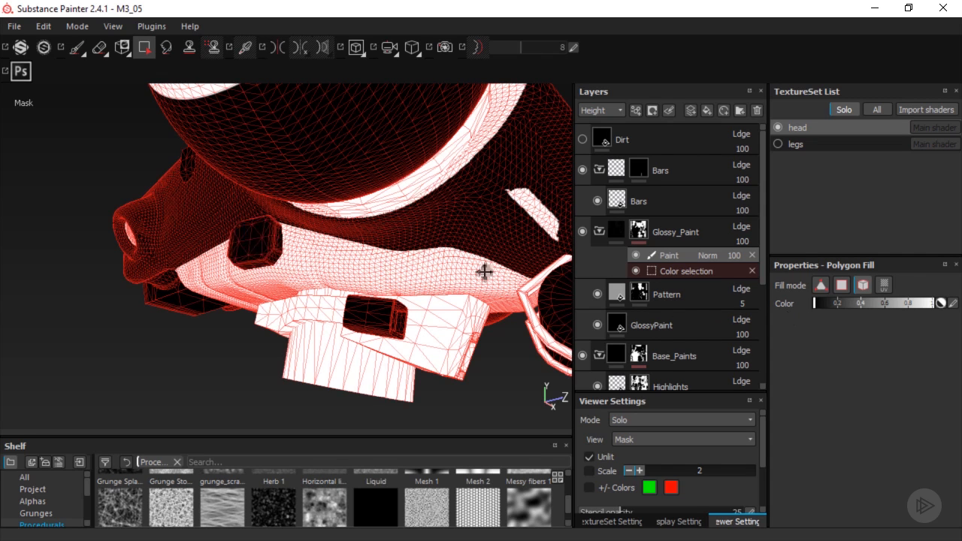
alt+drag(485, 272, 376, 238)
click(364, 294)
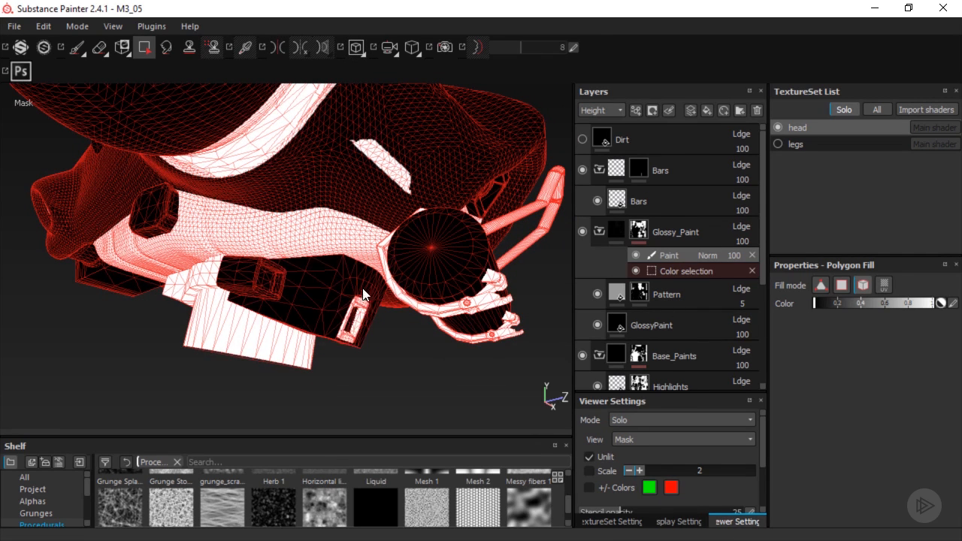
click(366, 311)
alt+drag(461, 256, 428, 266)
key(1)
alt+middle_drag(429, 258, 429, 283)
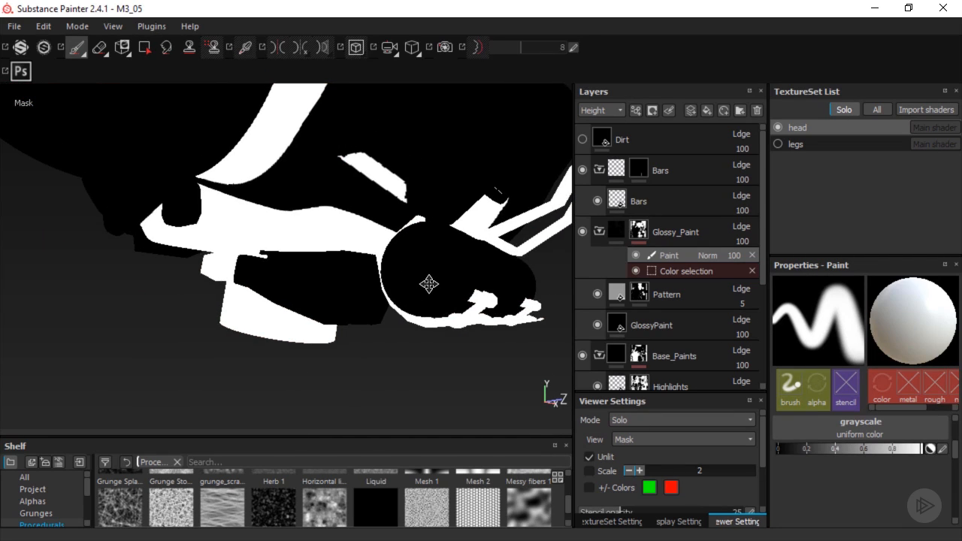
key(m)
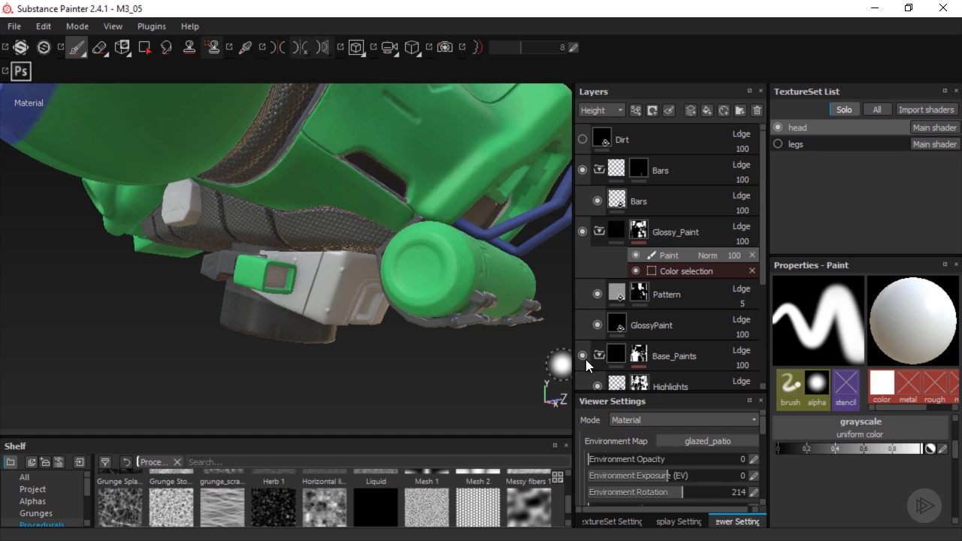
Add a Paint effect to the Base_Paints folder's mask
click(640, 358)
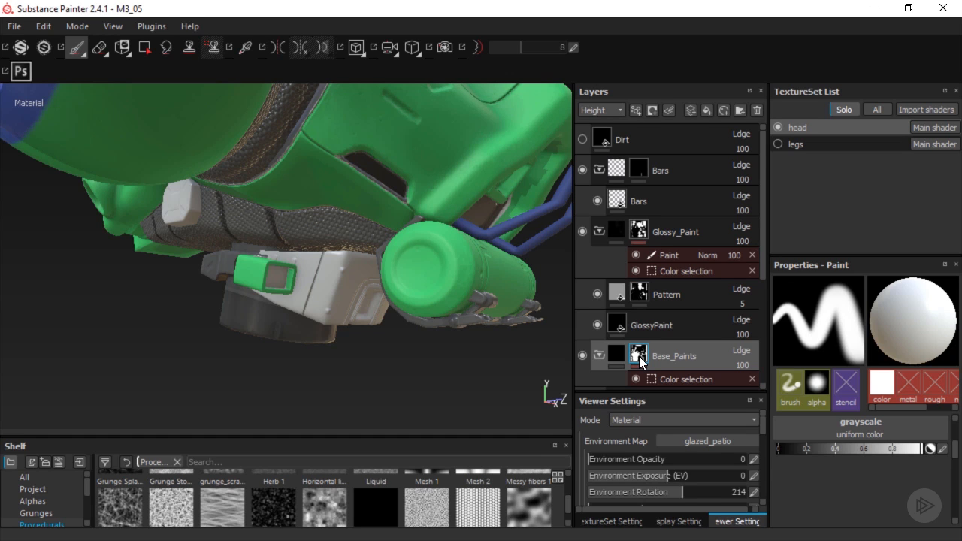
click(637, 110)
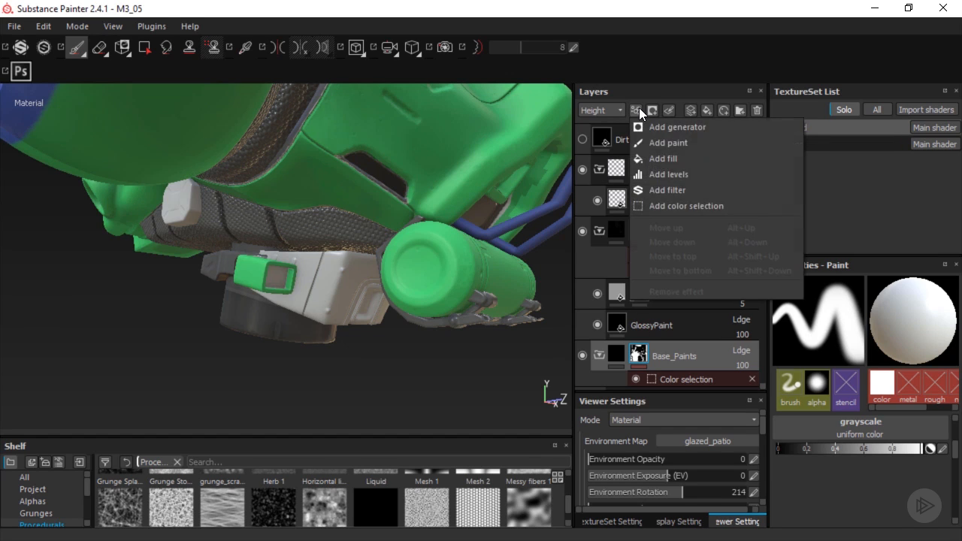
click(668, 148)
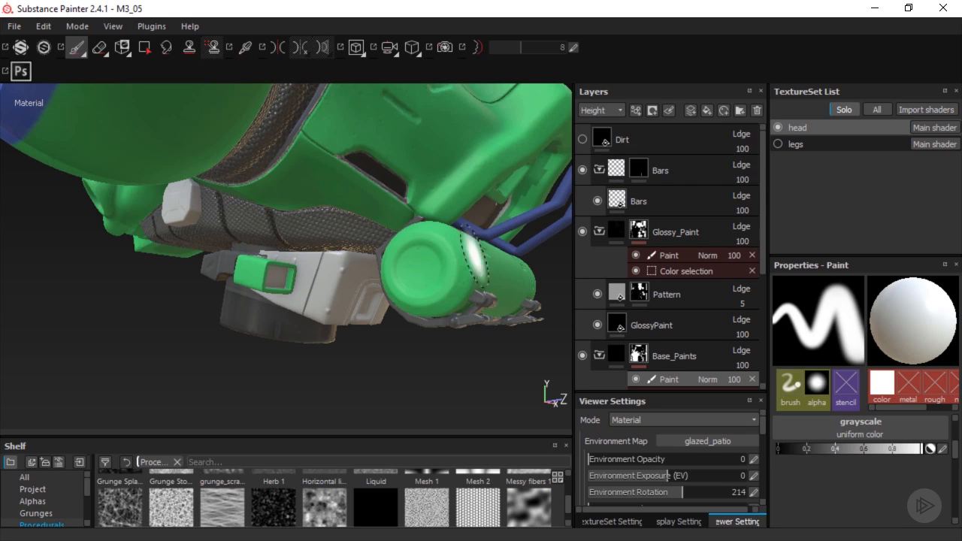
Fill the small block and the boxy housing white in the Base_Paints mask with Polygon Fill in mesh mode
key(4)
drag(855, 302, 939, 304)
click(864, 285)
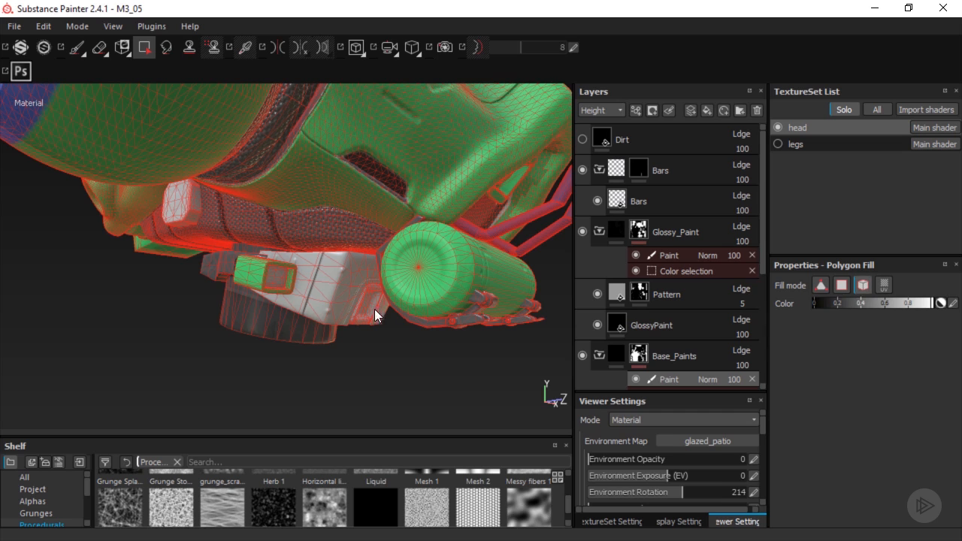
click(363, 290)
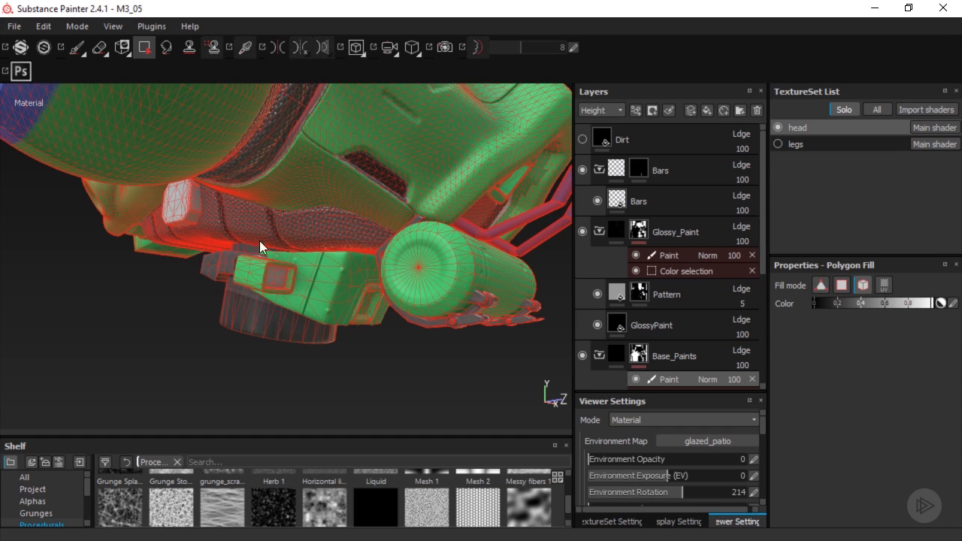
key(1)
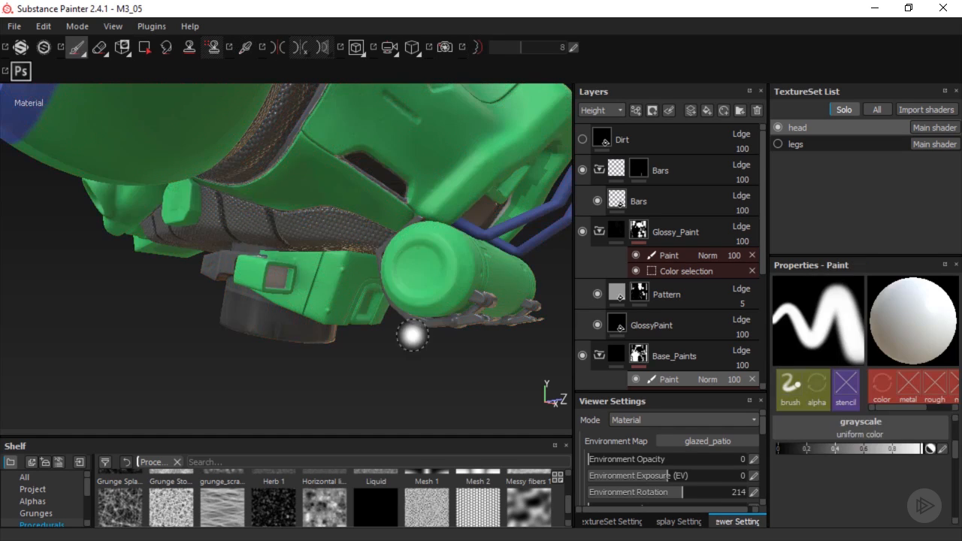
alt+drag(420, 348, 295, 344)
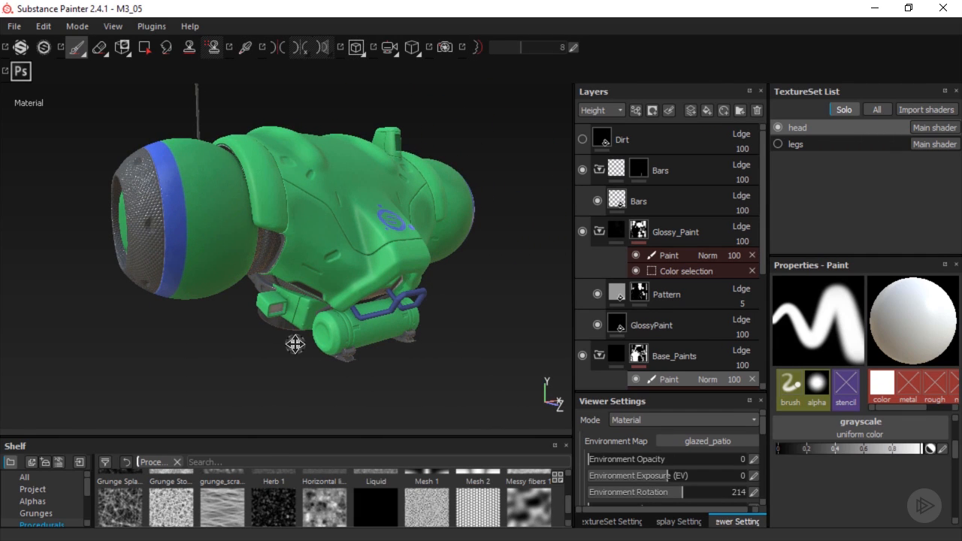